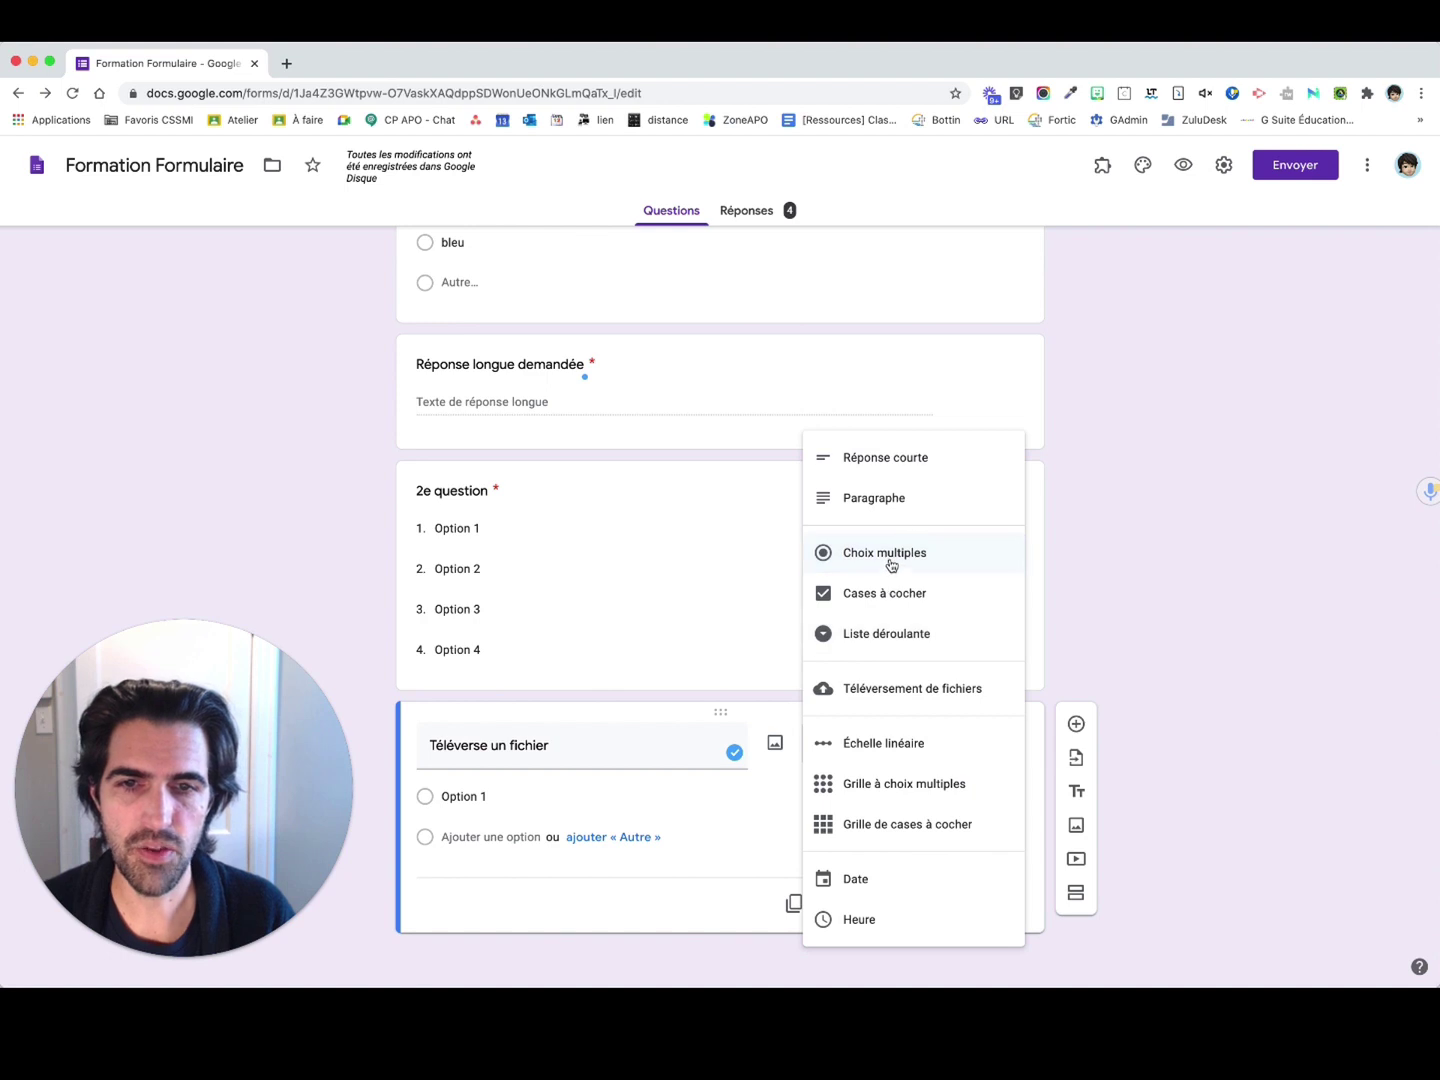
# Change the "Téléverse un fichier" question to the Téléversement de fichiers type and accept uploads to Drive
pyautogui.click(931, 693)
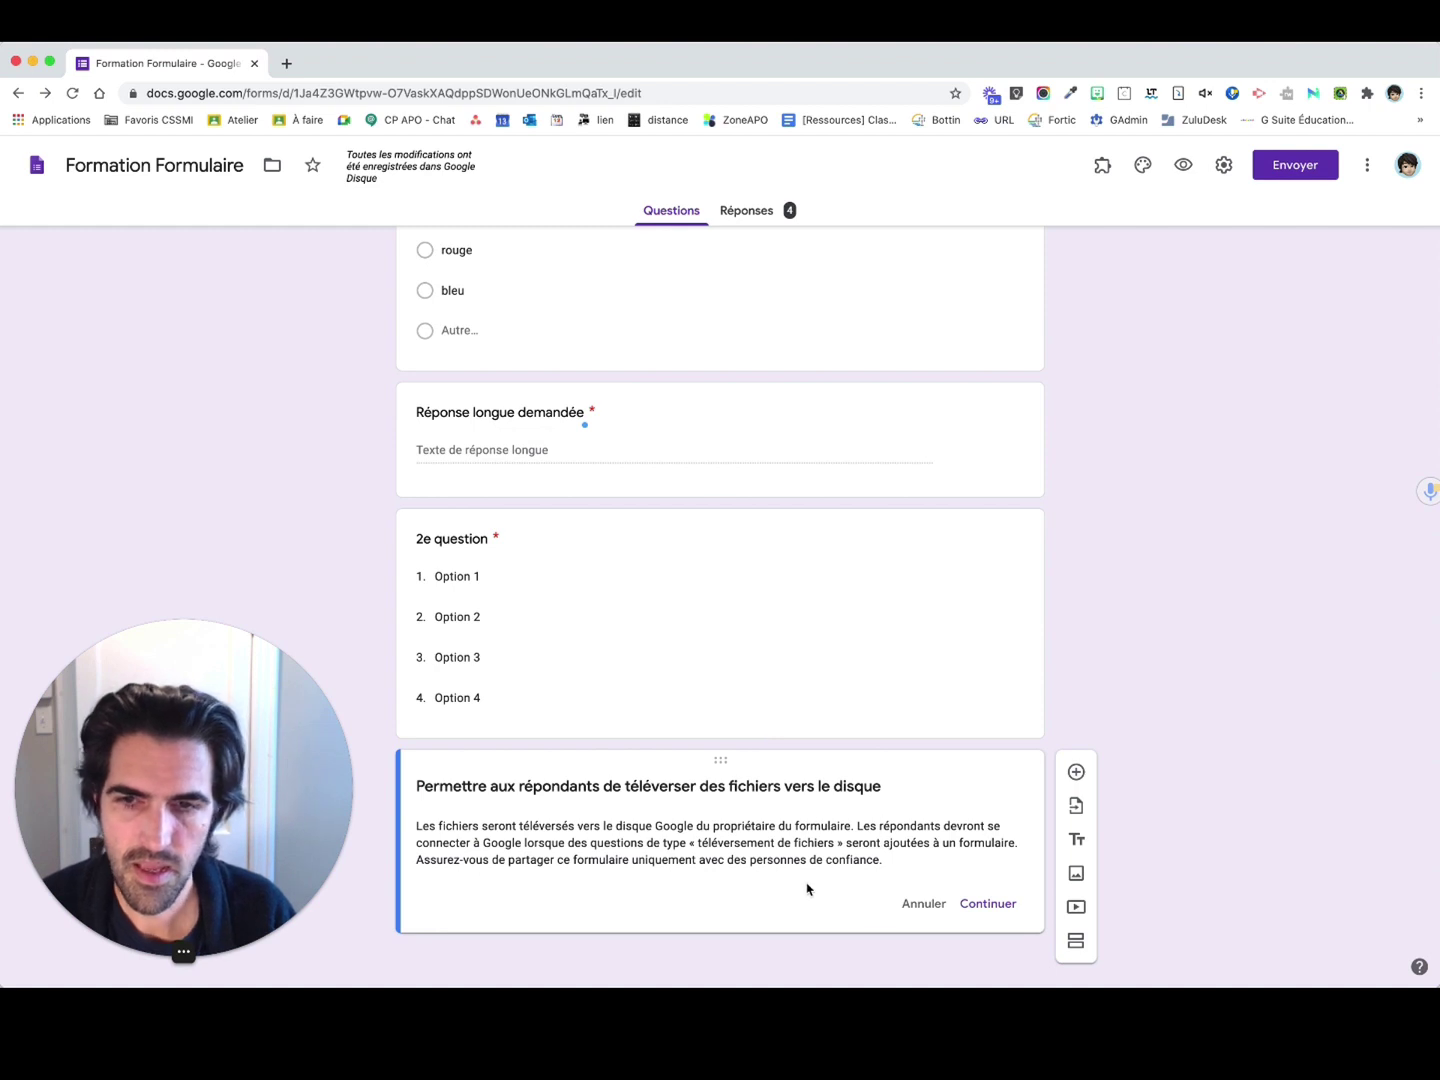
pyautogui.click(984, 911)
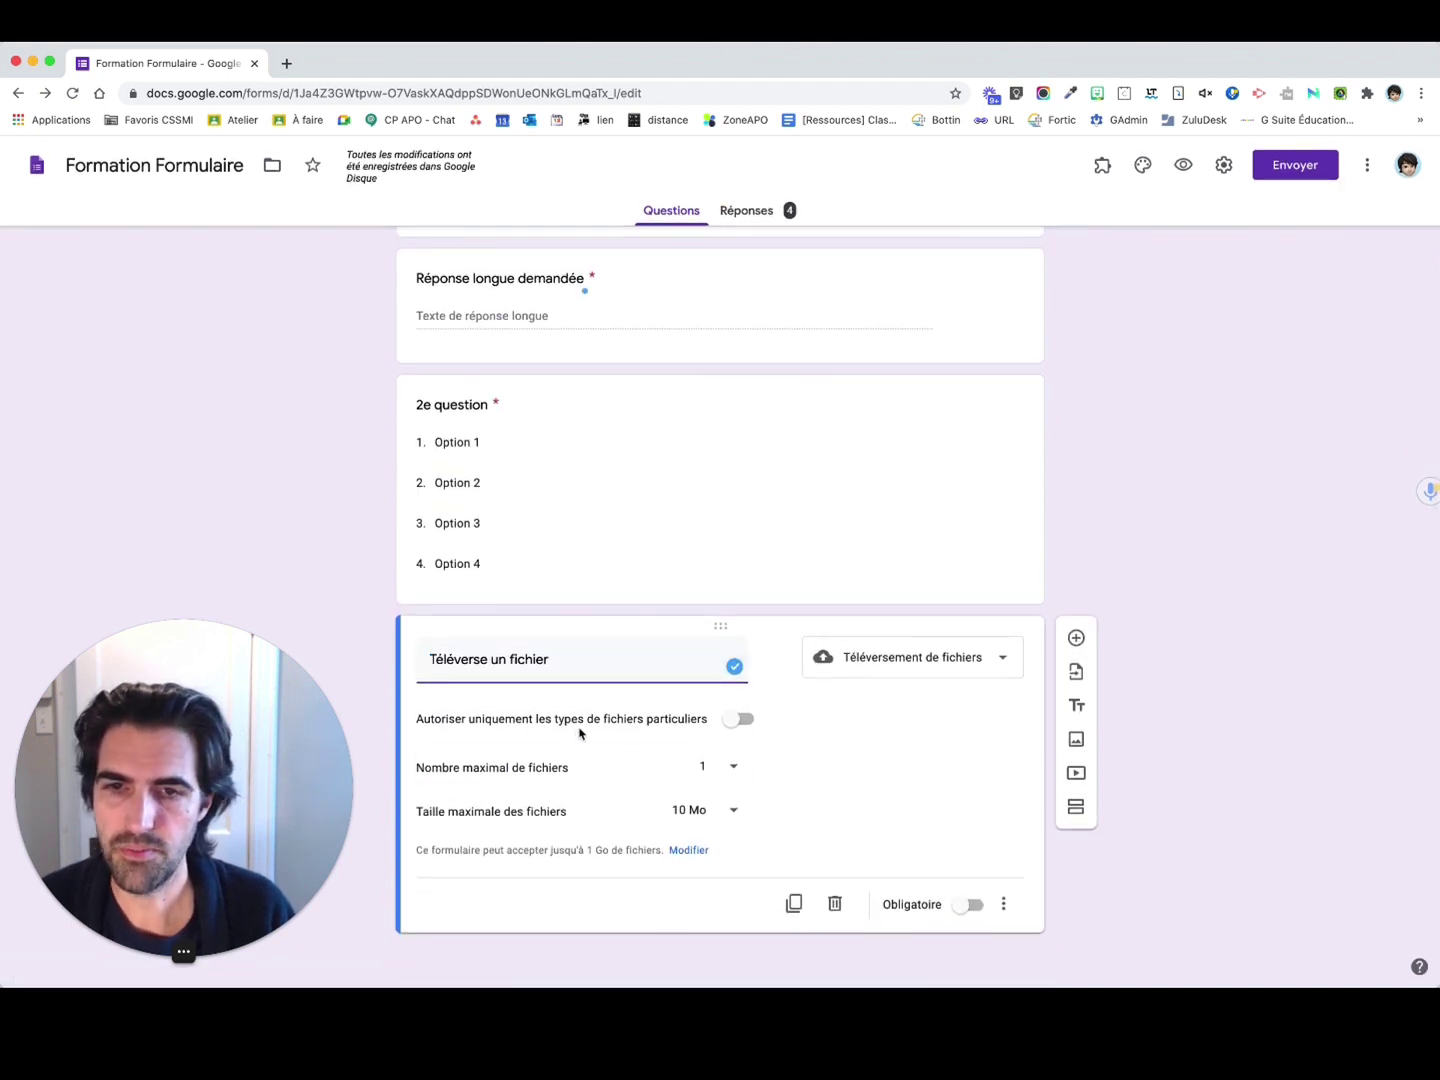
# Turn on the restriction to particular file types, ticking Vidéo and clearing it again
pyautogui.click(739, 720)
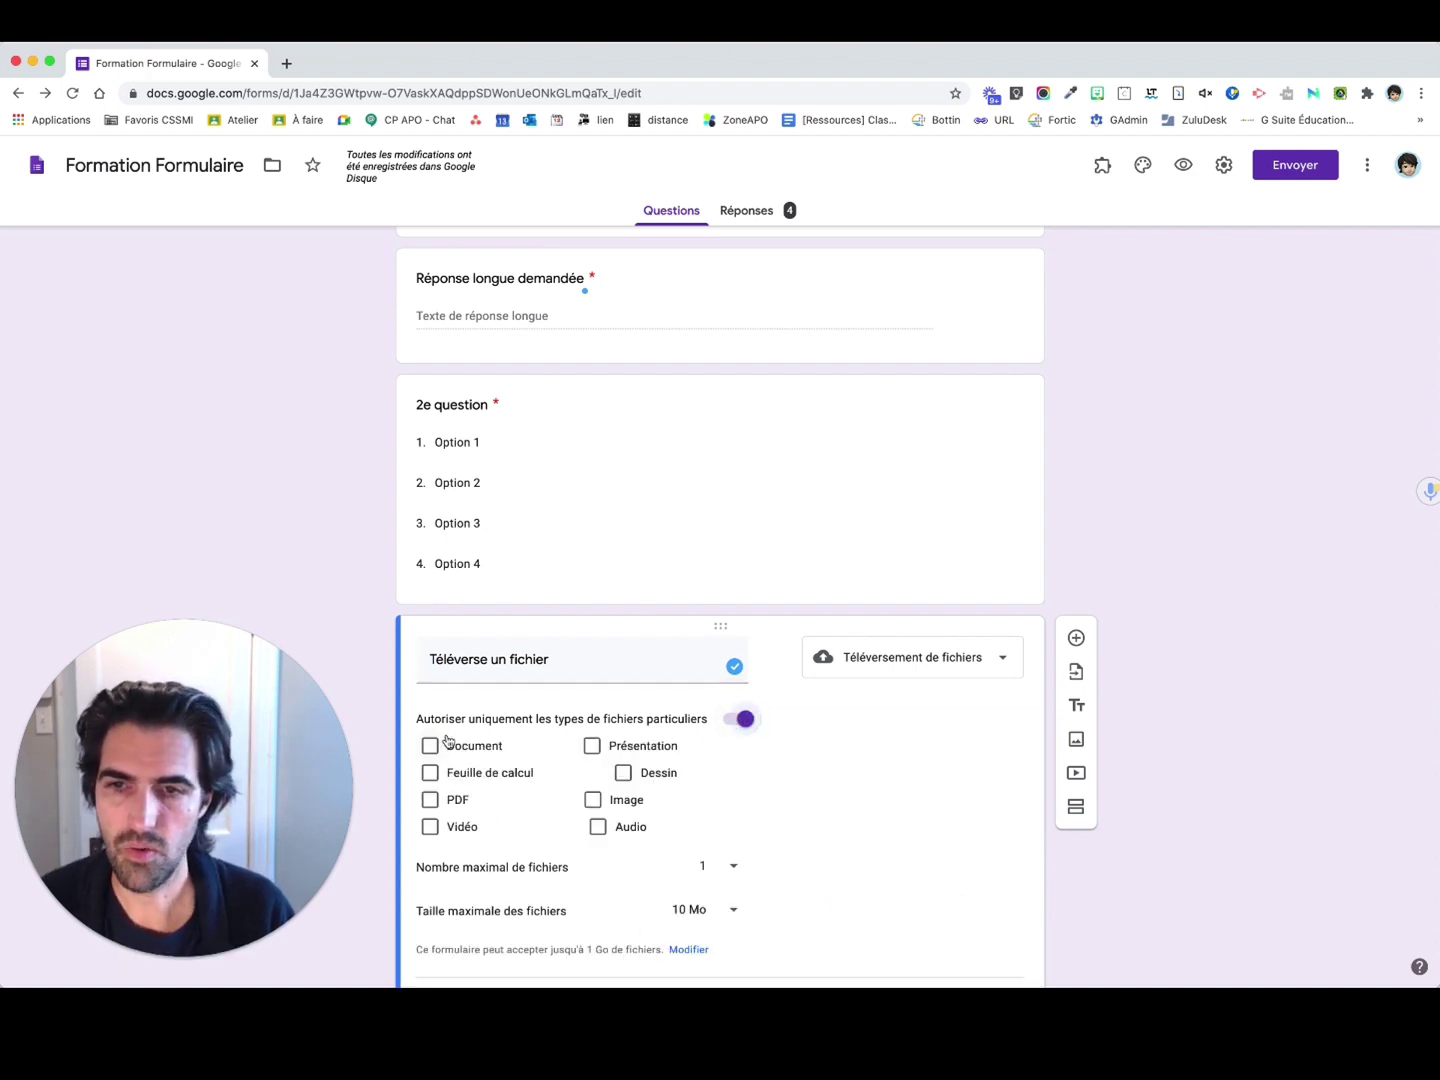
pyautogui.click(431, 829)
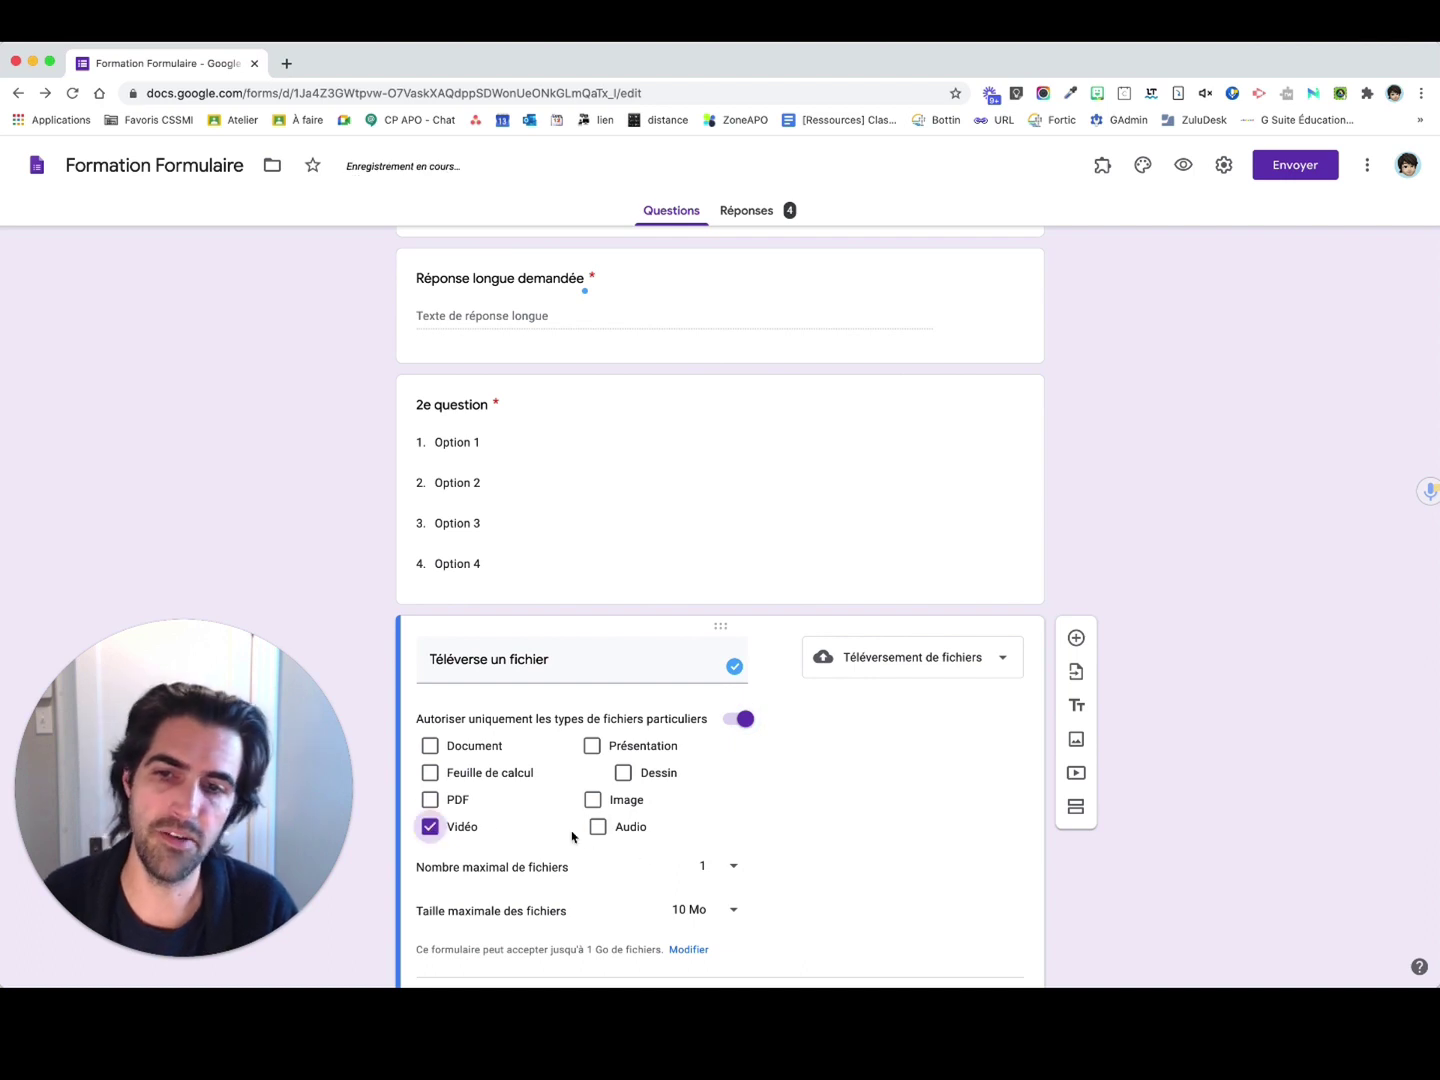
pyautogui.click(431, 827)
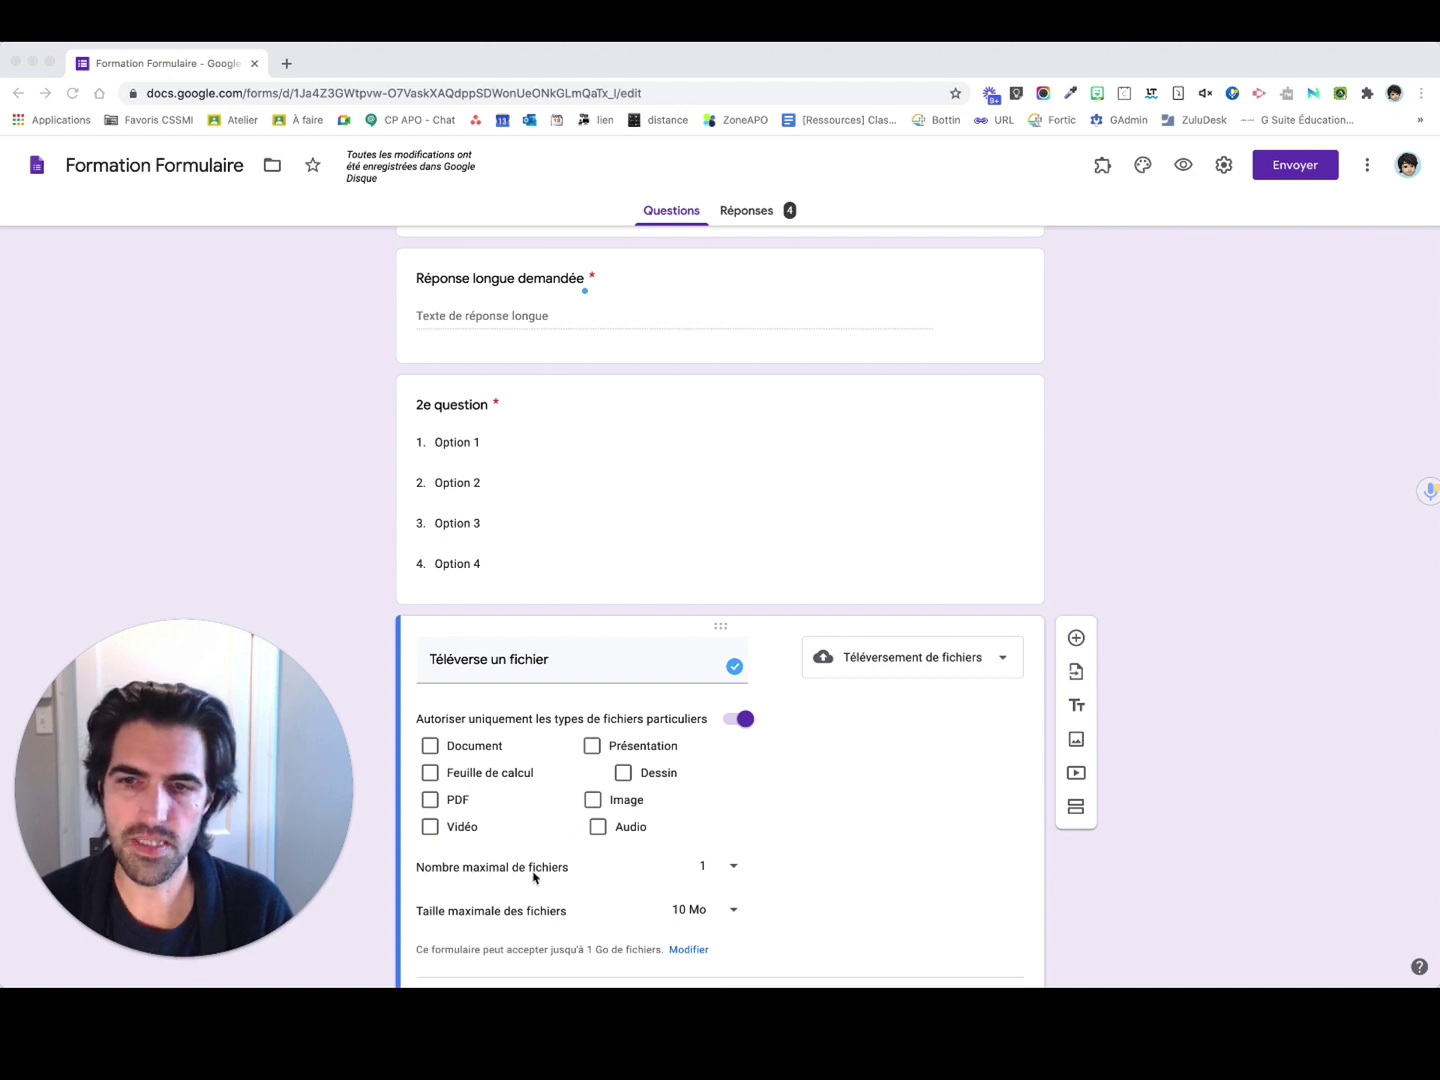
# Set the maximum number of files for the upload question to 5
pyautogui.click(733, 868)
pyautogui.click(733, 868)
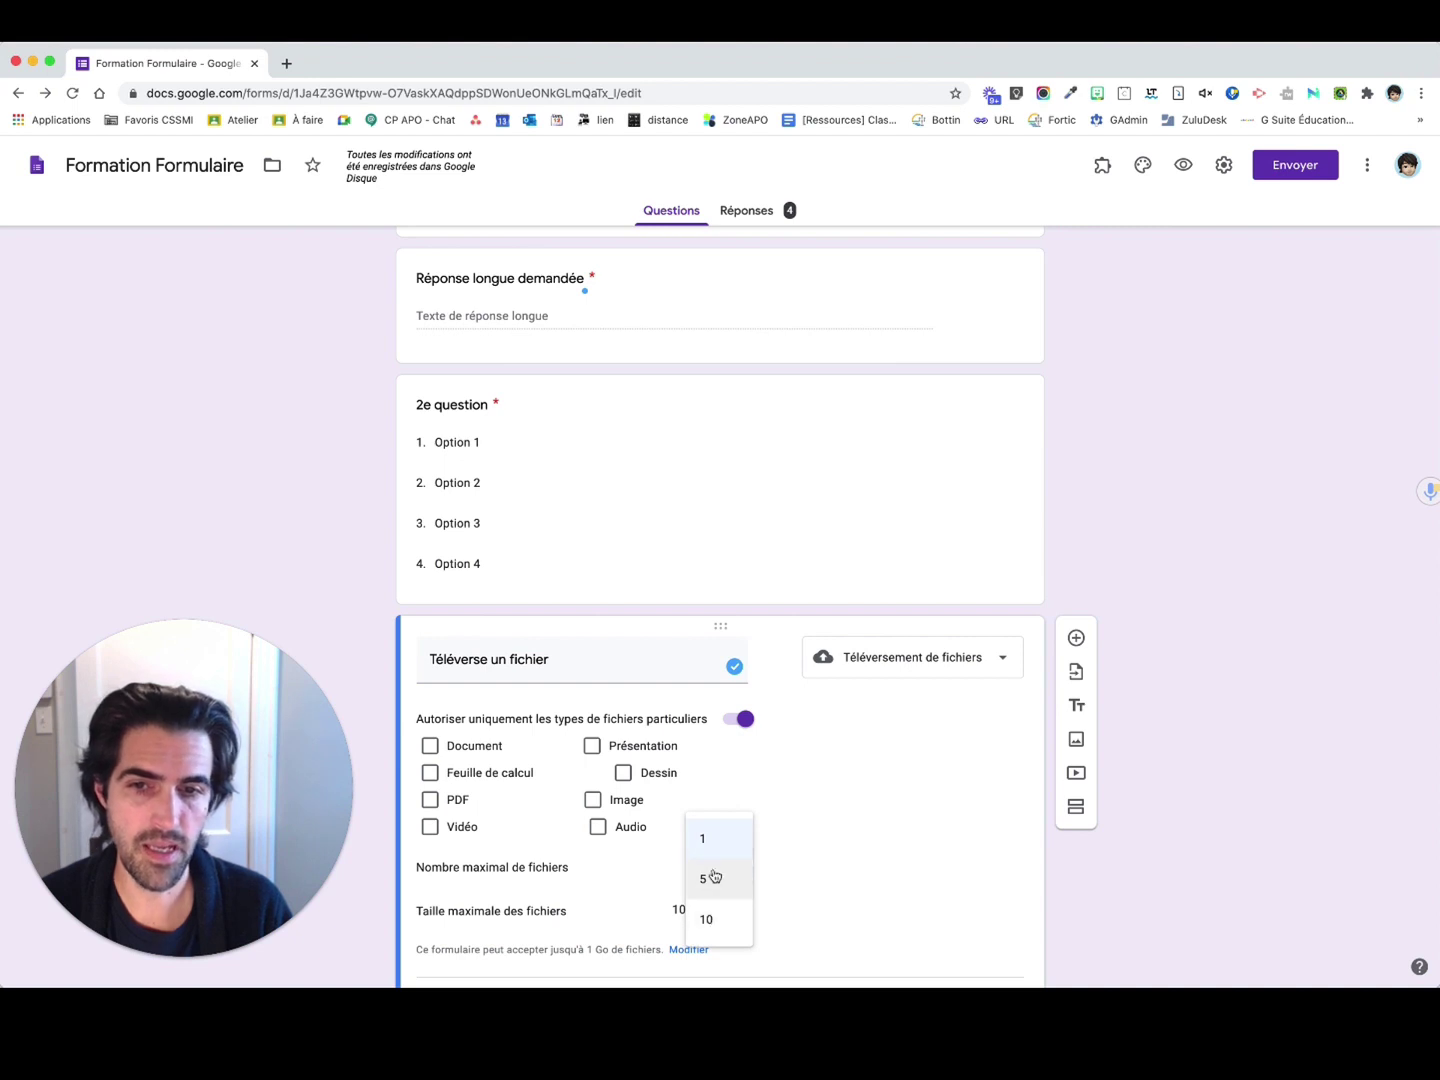
pyautogui.click(721, 886)
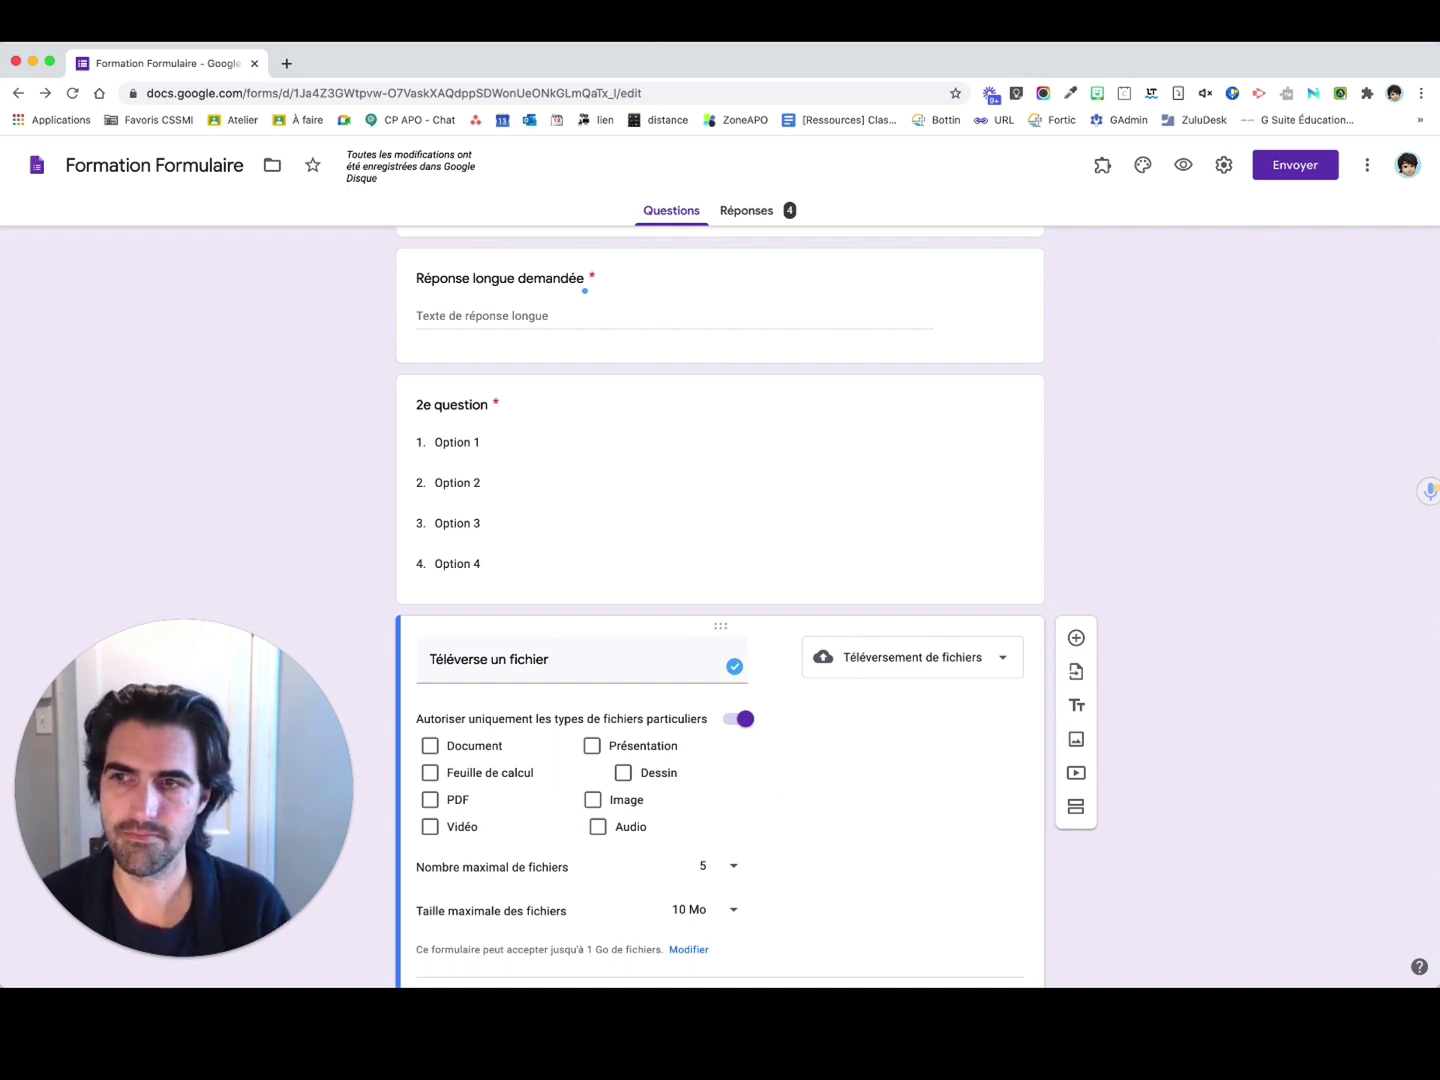
# Preview the form and start adding a file to the "Téléverse un fichier" question
pyautogui.scroll(-2, 384, 634)
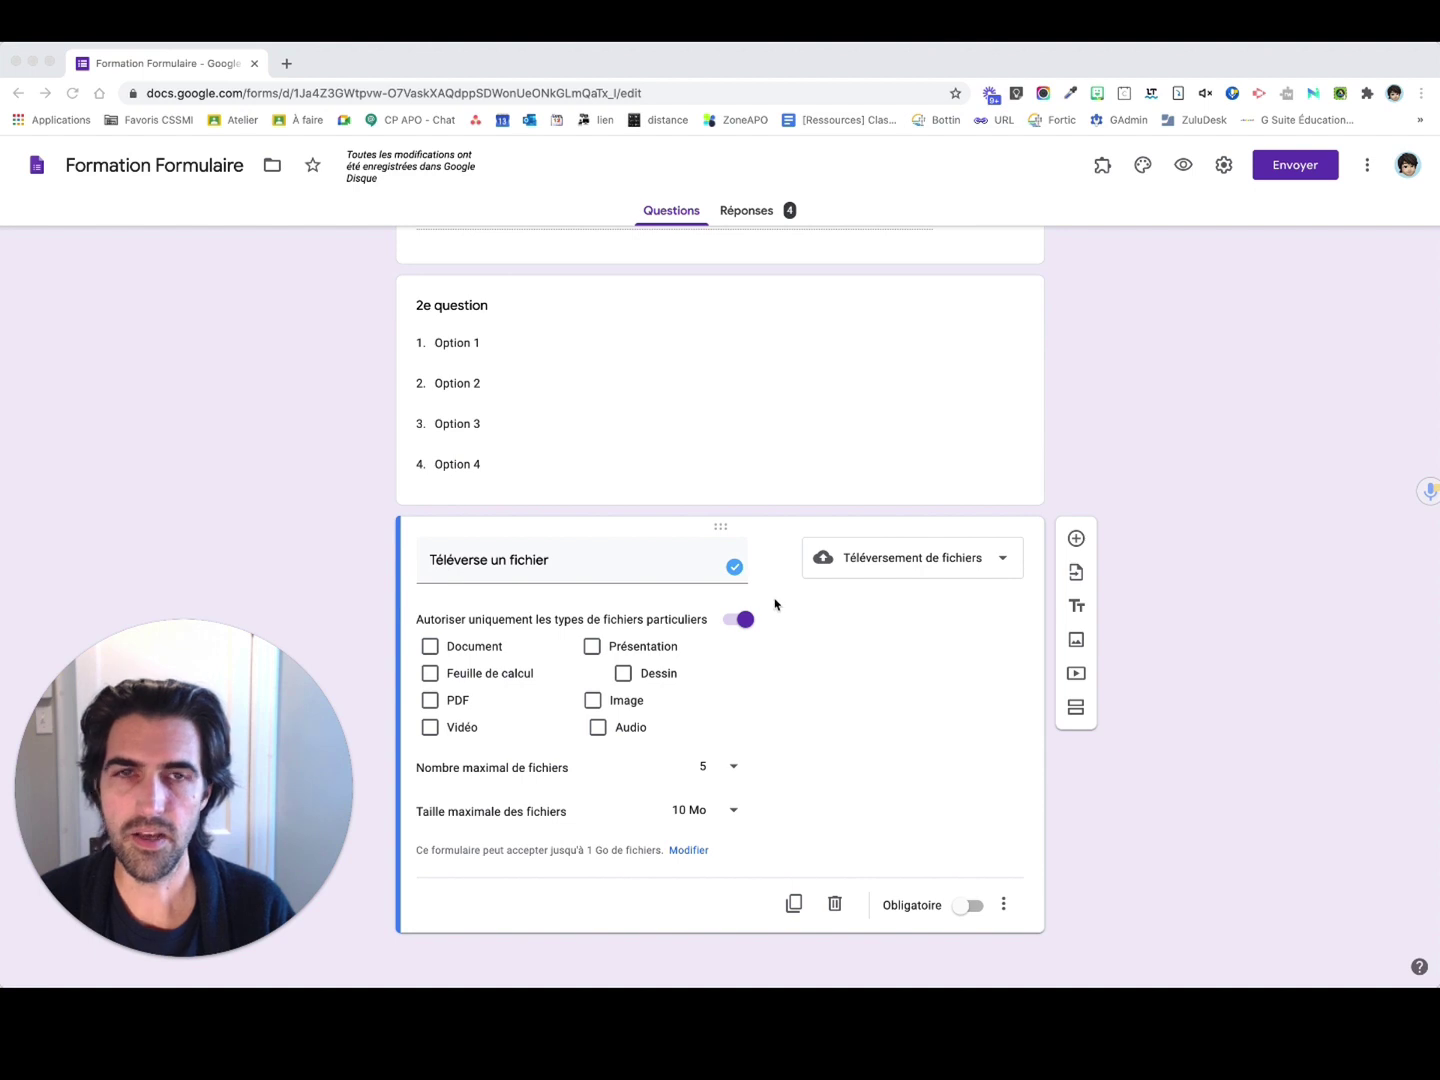
pyautogui.click(1181, 169)
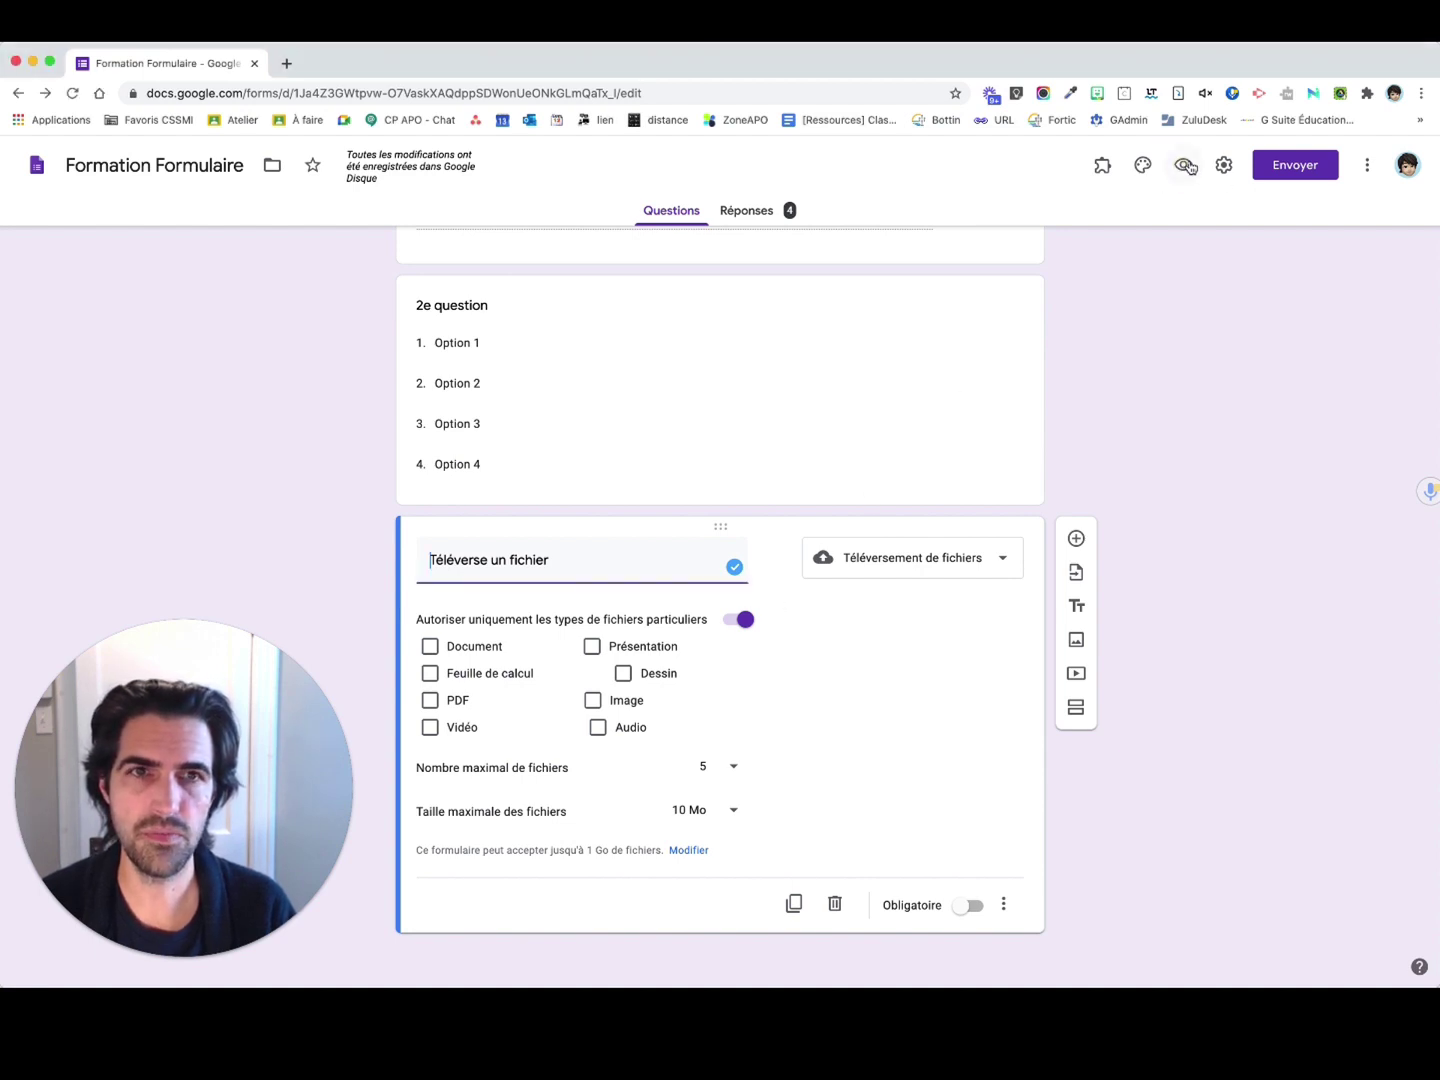
pyautogui.click(1186, 166)
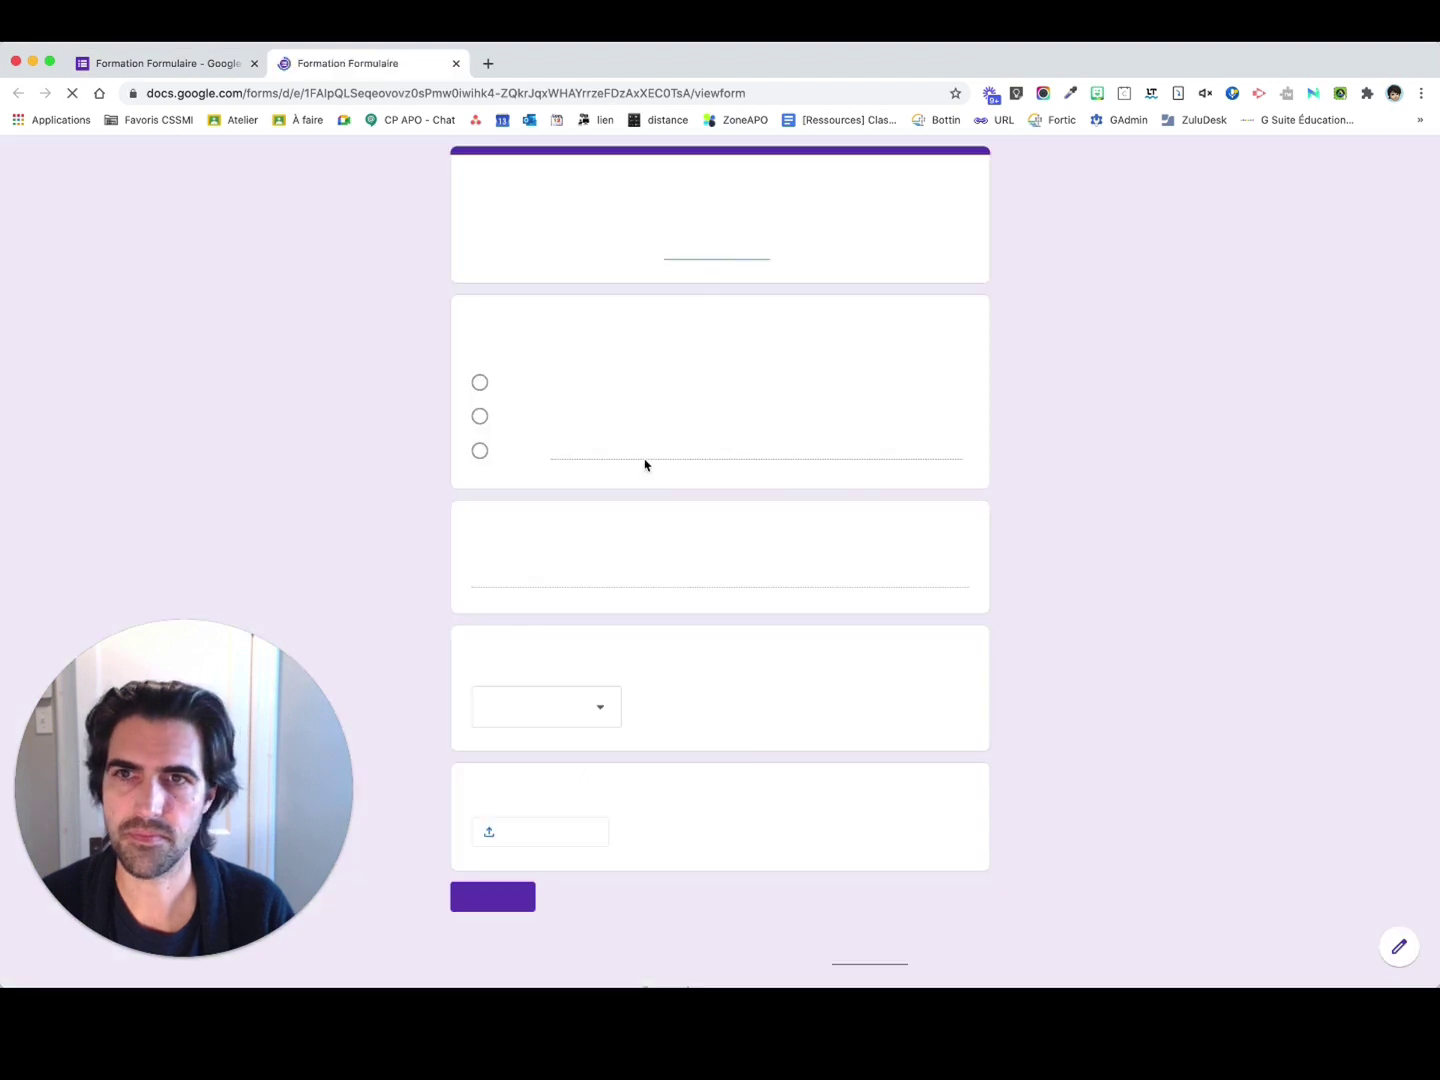
pyautogui.scroll(-1, 645, 465)
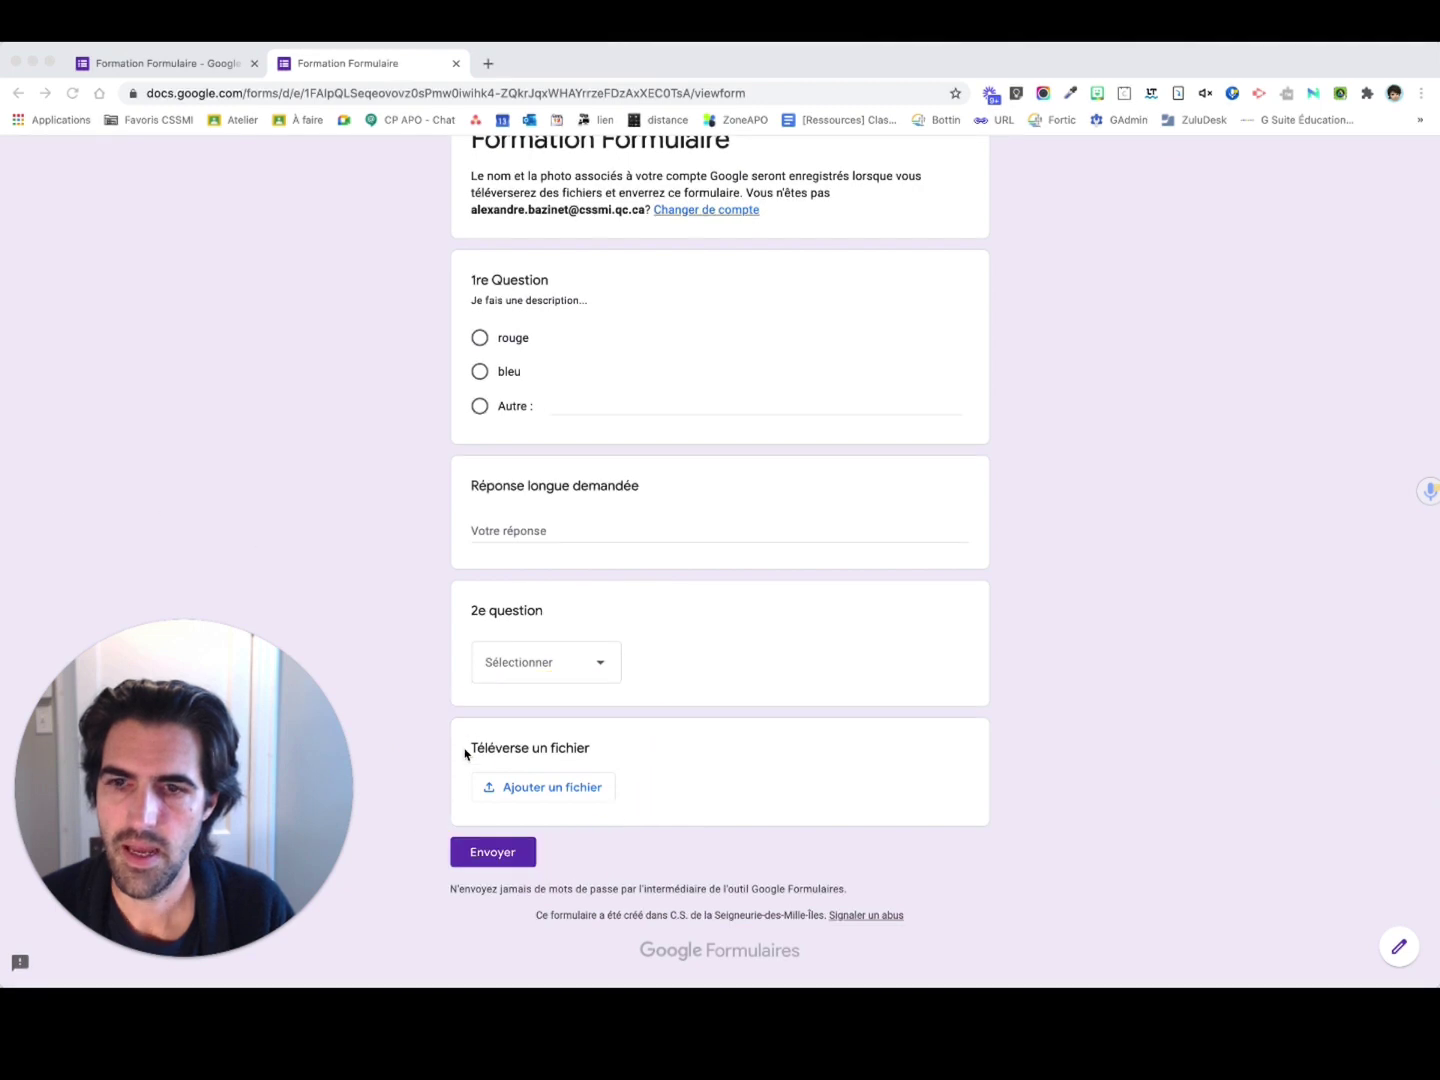
pyautogui.click(581, 798)
pyautogui.click(566, 790)
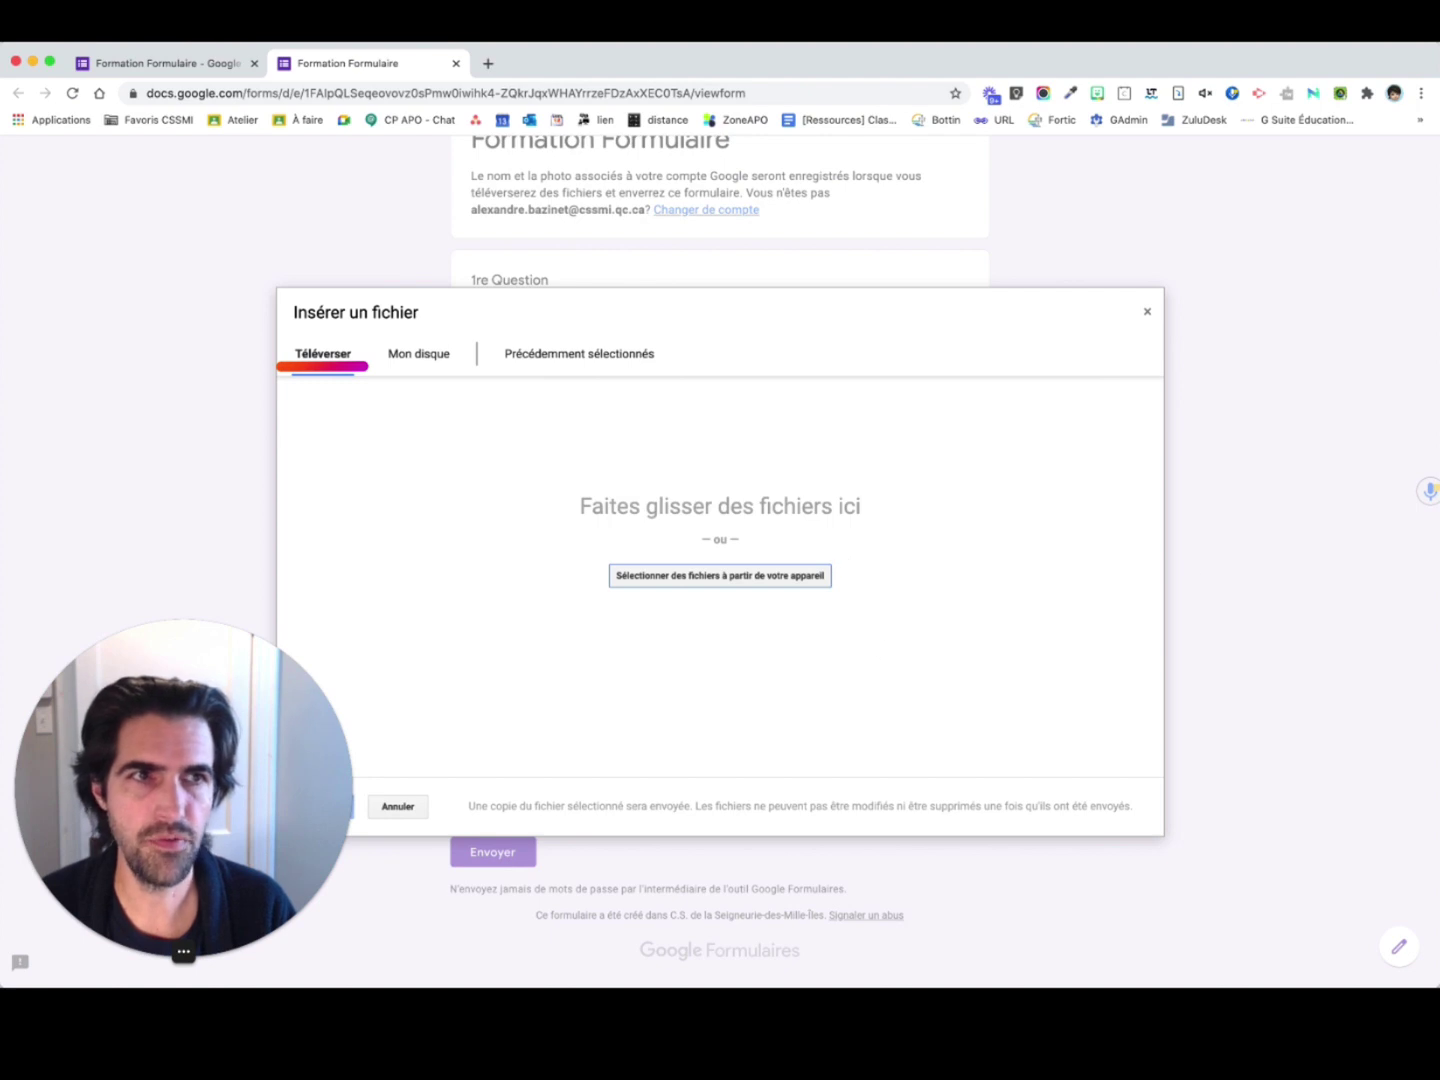
# Try adding IMG_3256.heic from the computer and check the Mon disque file source
pyautogui.click(720, 575)
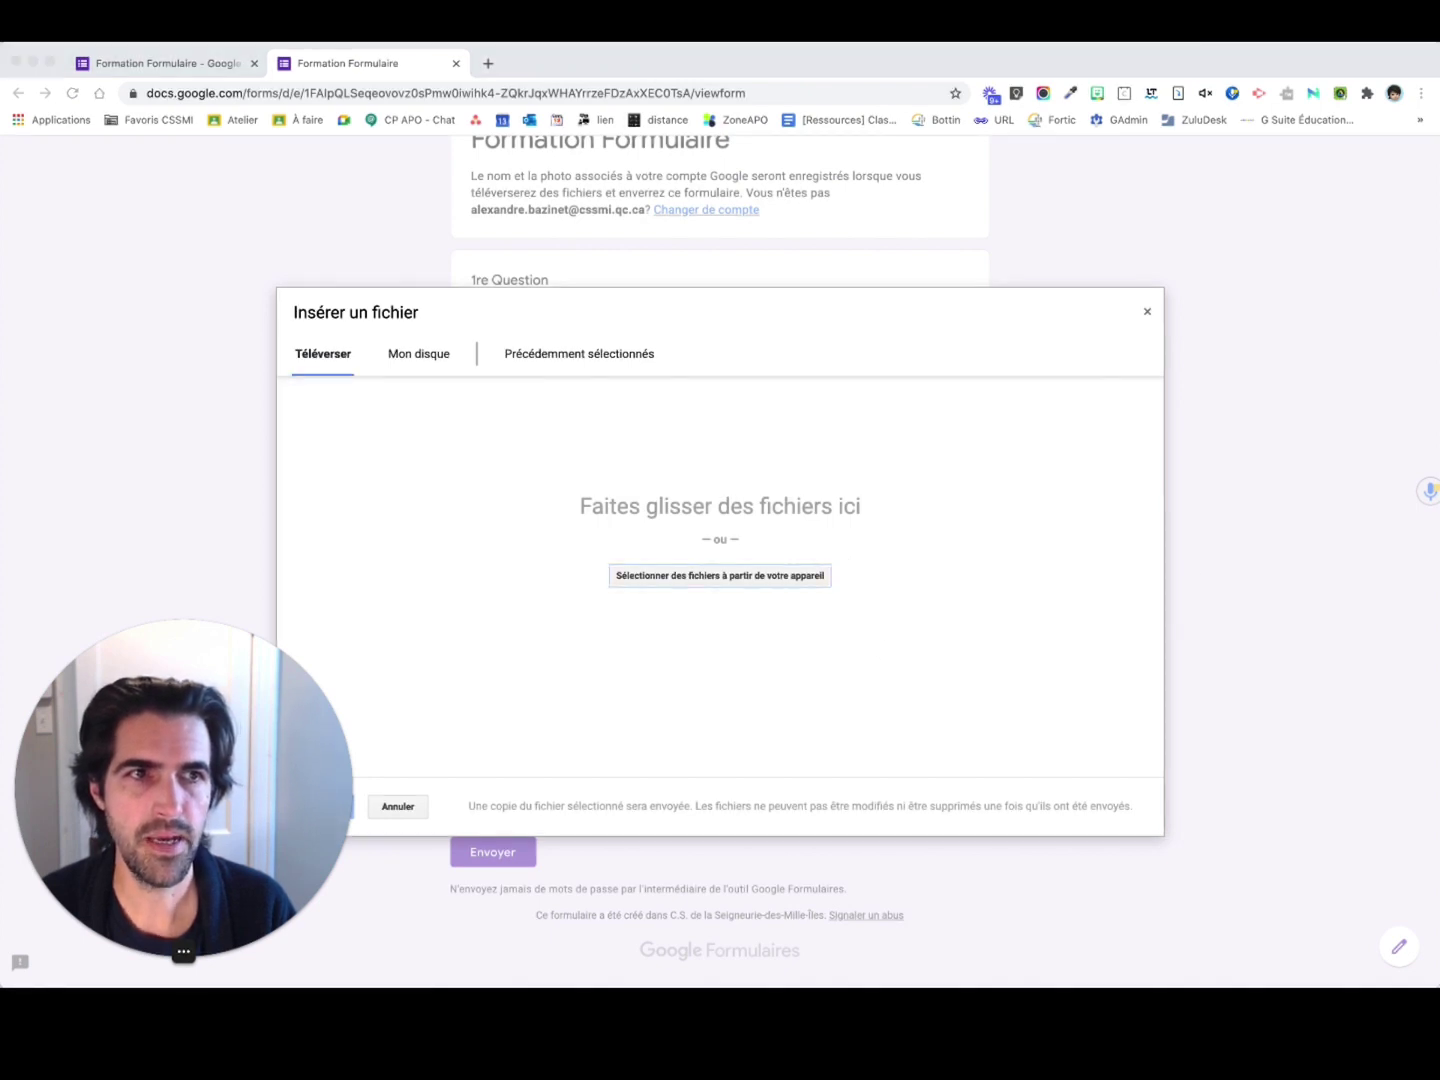
pyautogui.moveTo(1439, 250); pyautogui.dragTo(812, 584)
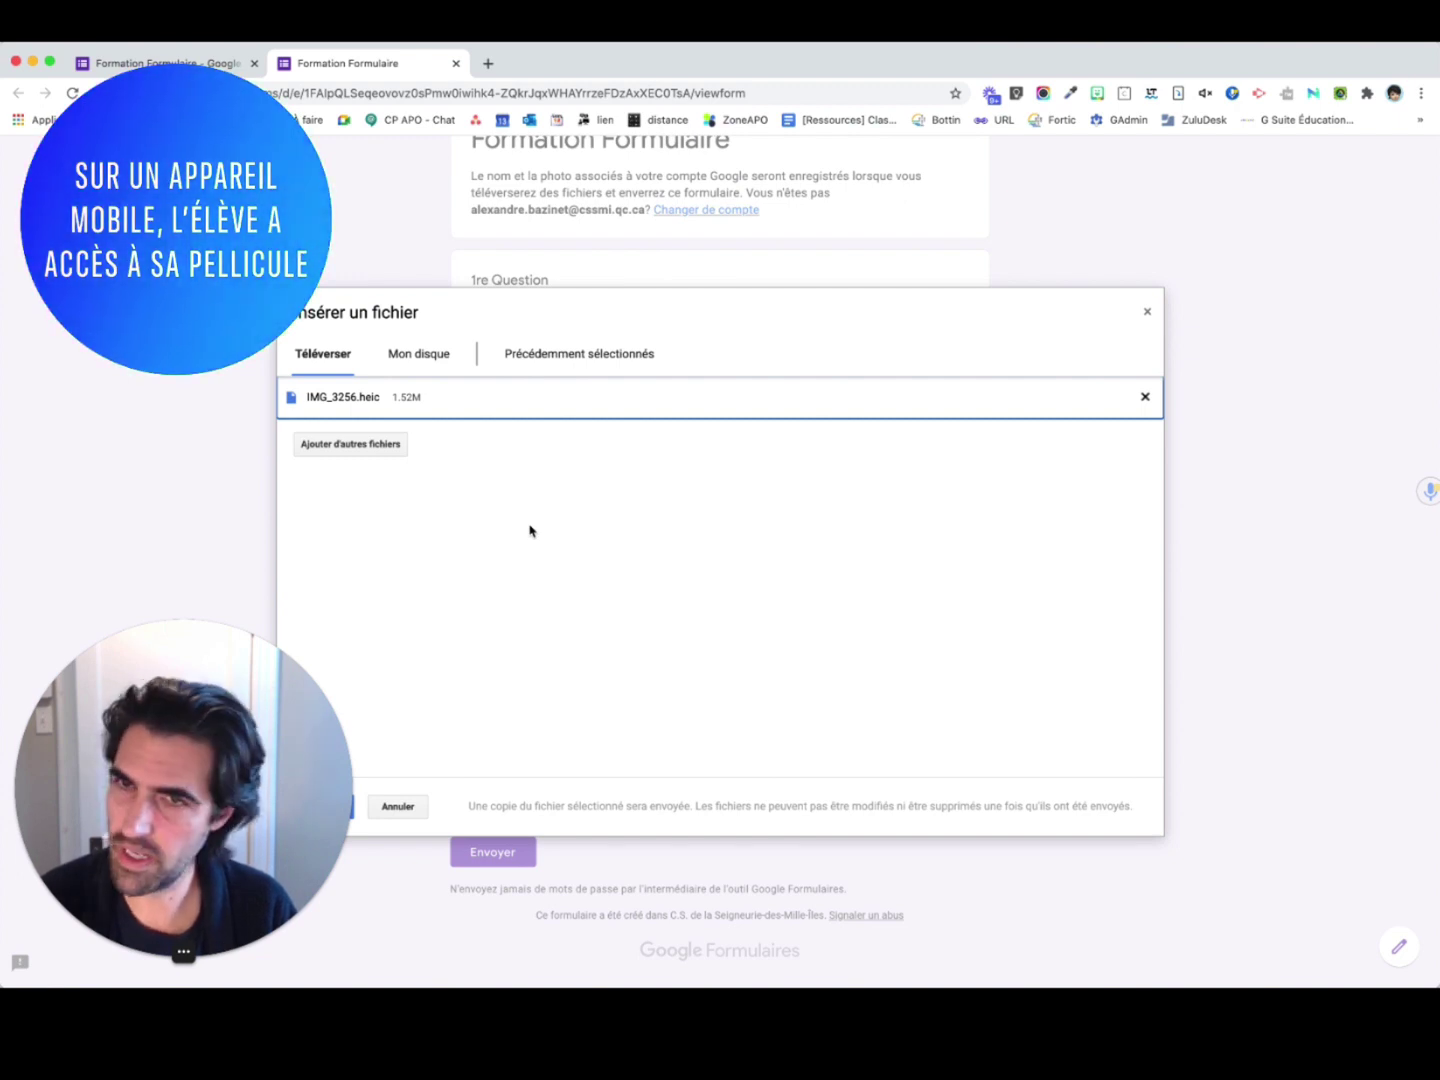
pyautogui.click(428, 355)
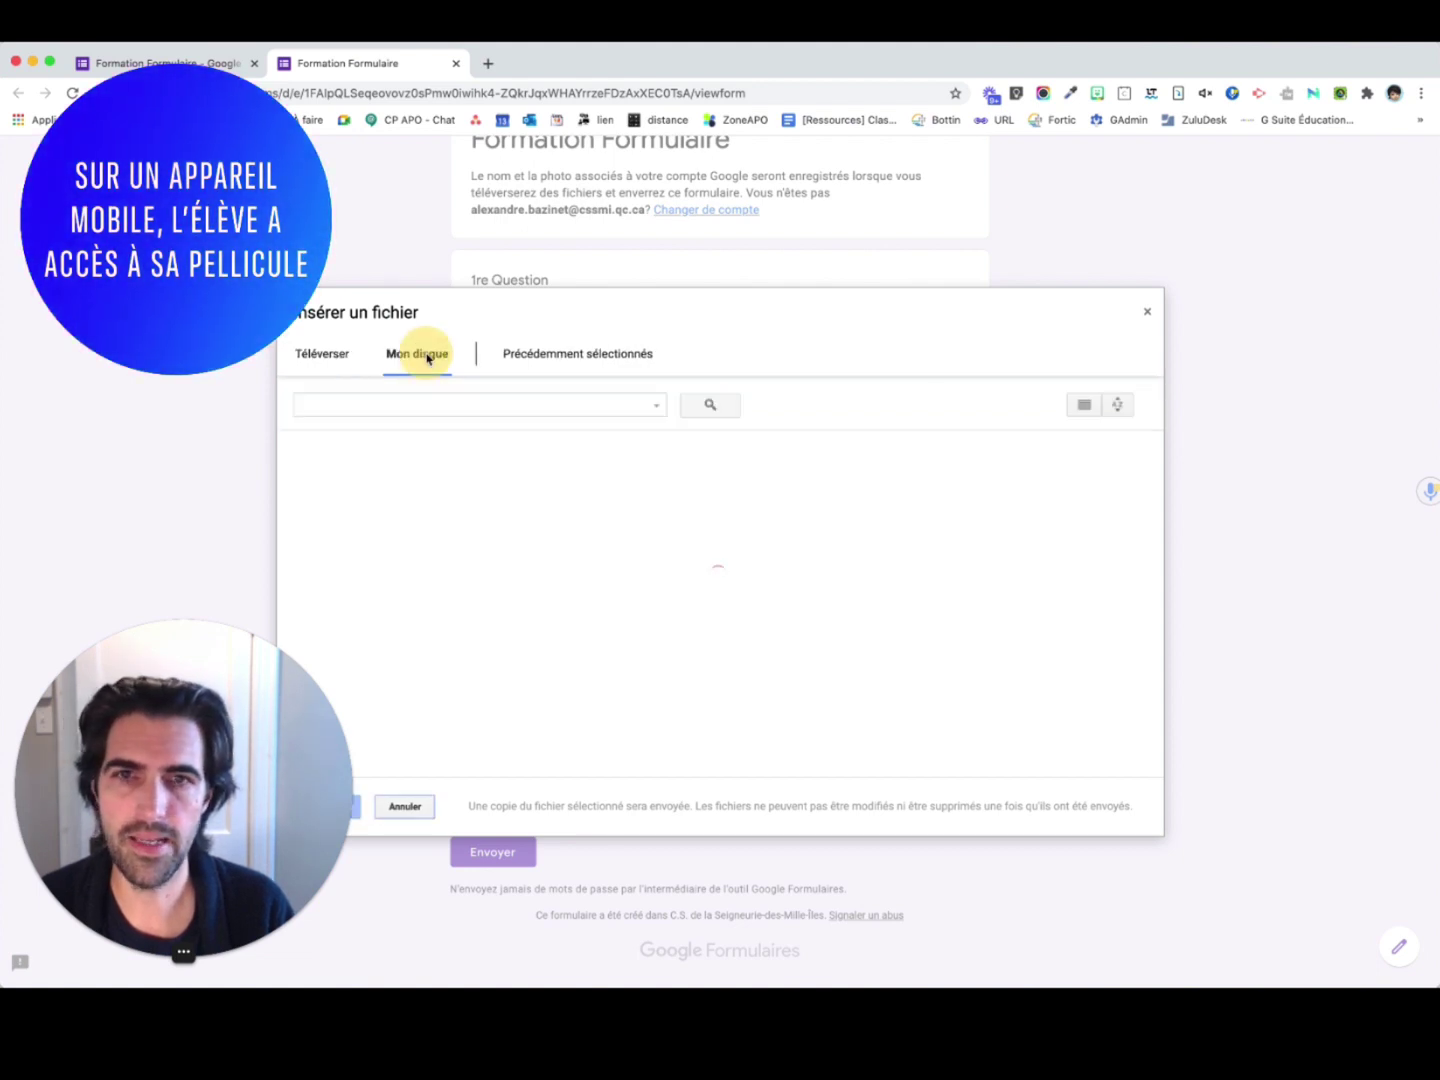
pyautogui.click(330, 356)
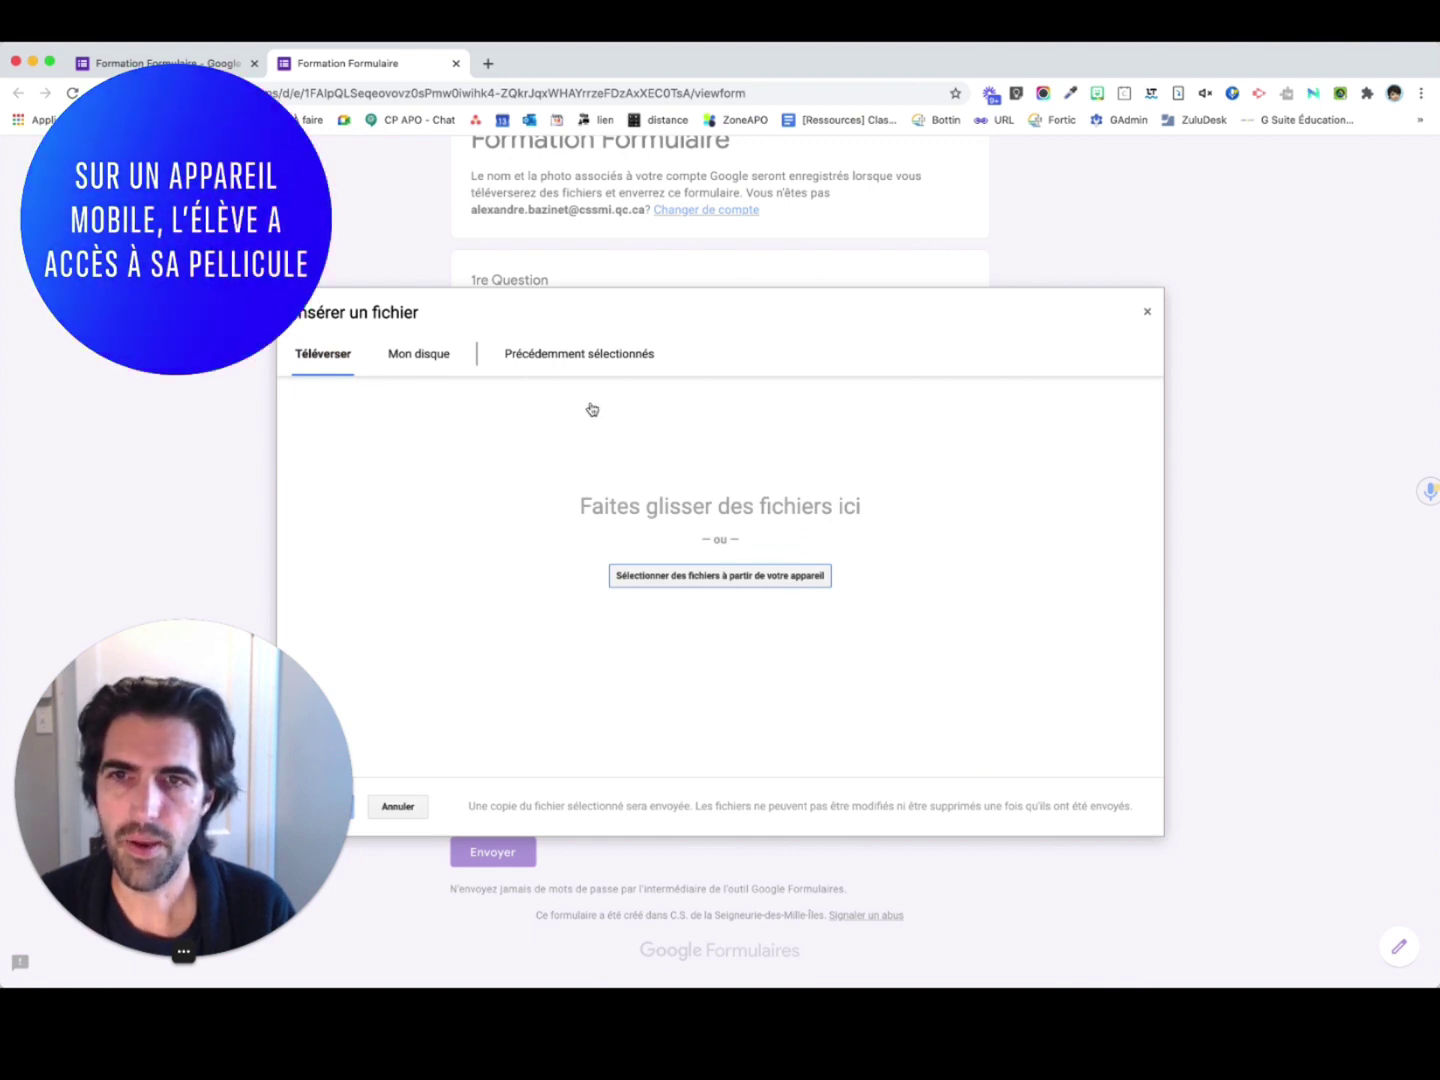
# Attach the previously selected file "Untitled Jam" to the upload question
pyautogui.click(585, 355)
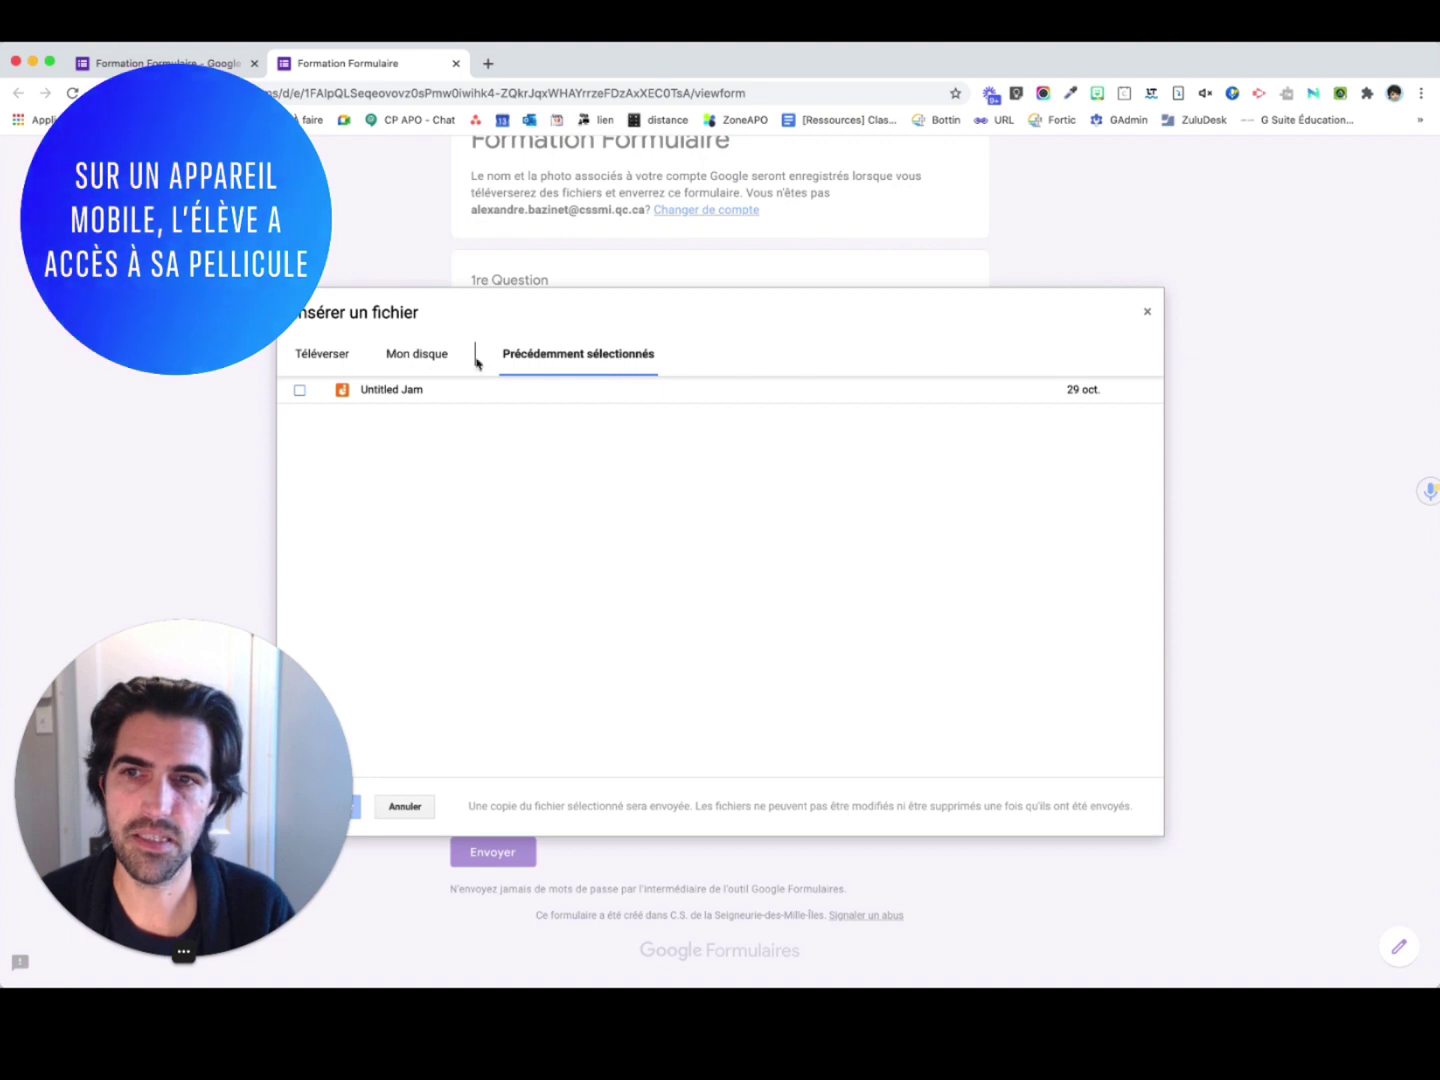
pyautogui.click(405, 390)
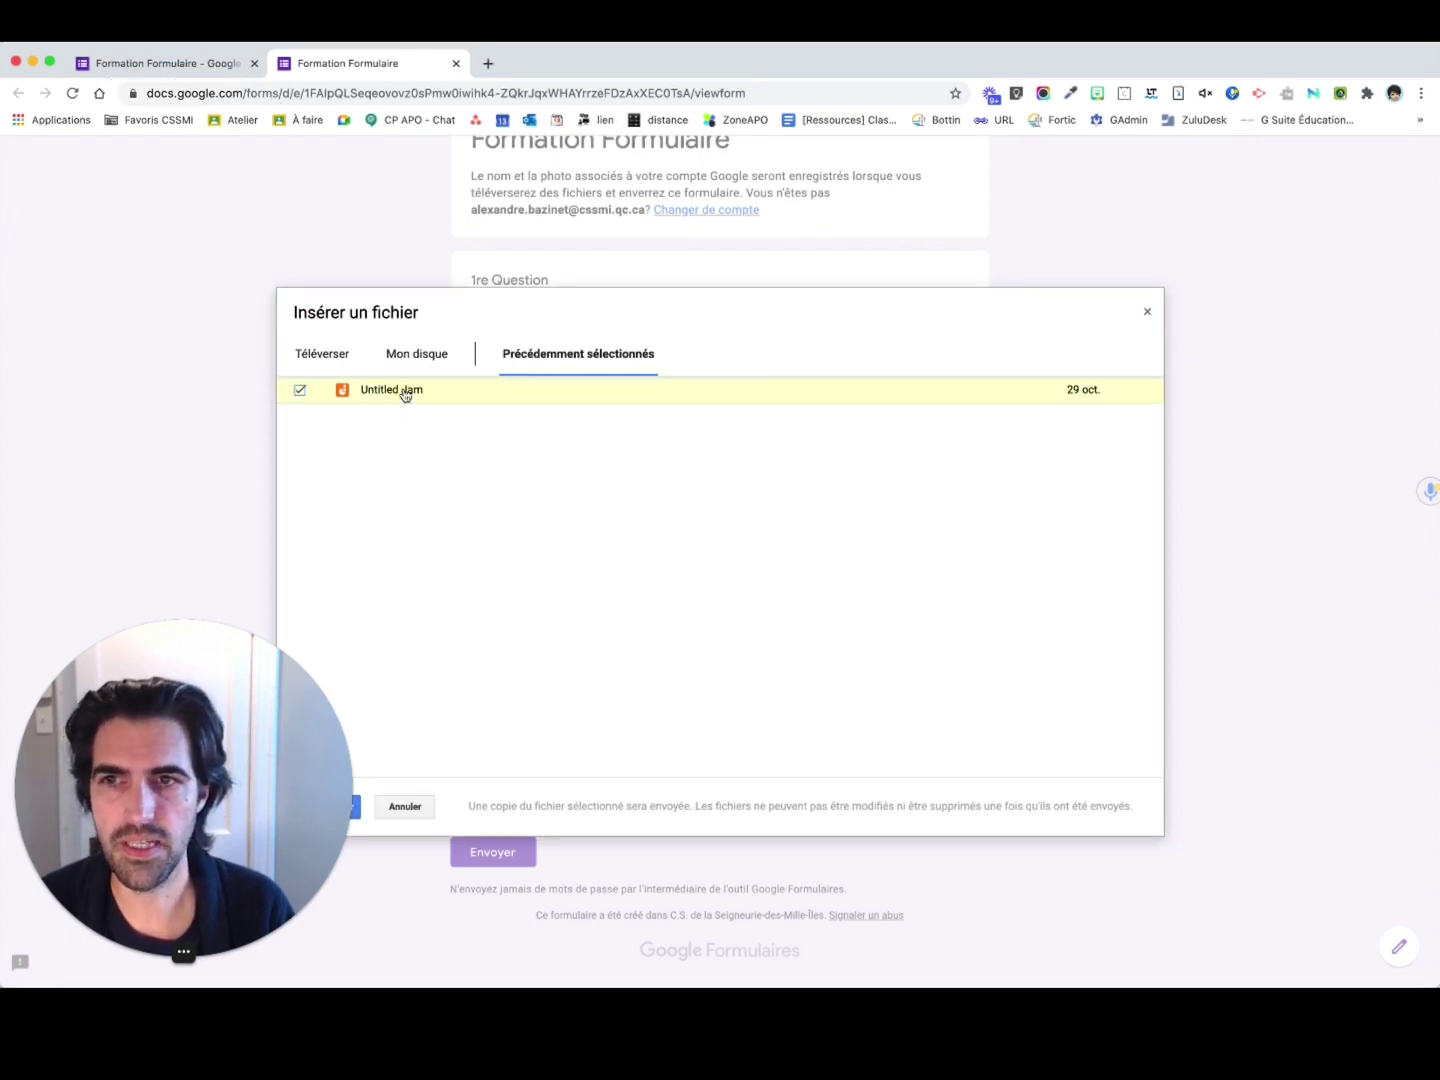
pyautogui.click(358, 815)
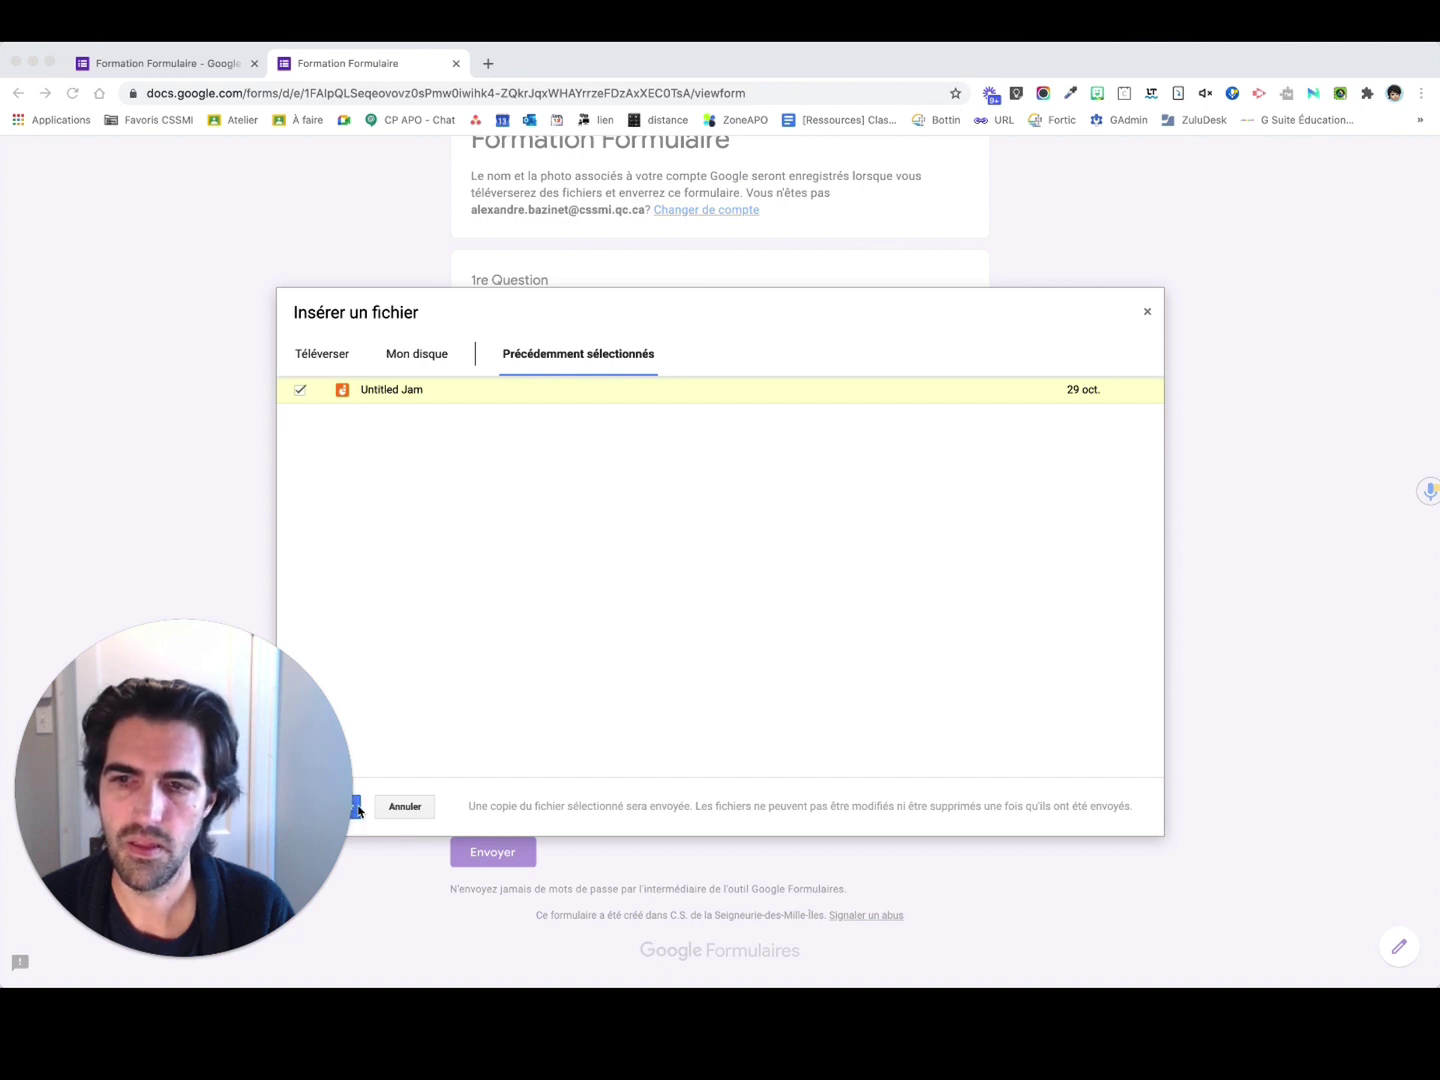
pyautogui.moveTo(305, 803); pyautogui.dragTo(1124, 713)
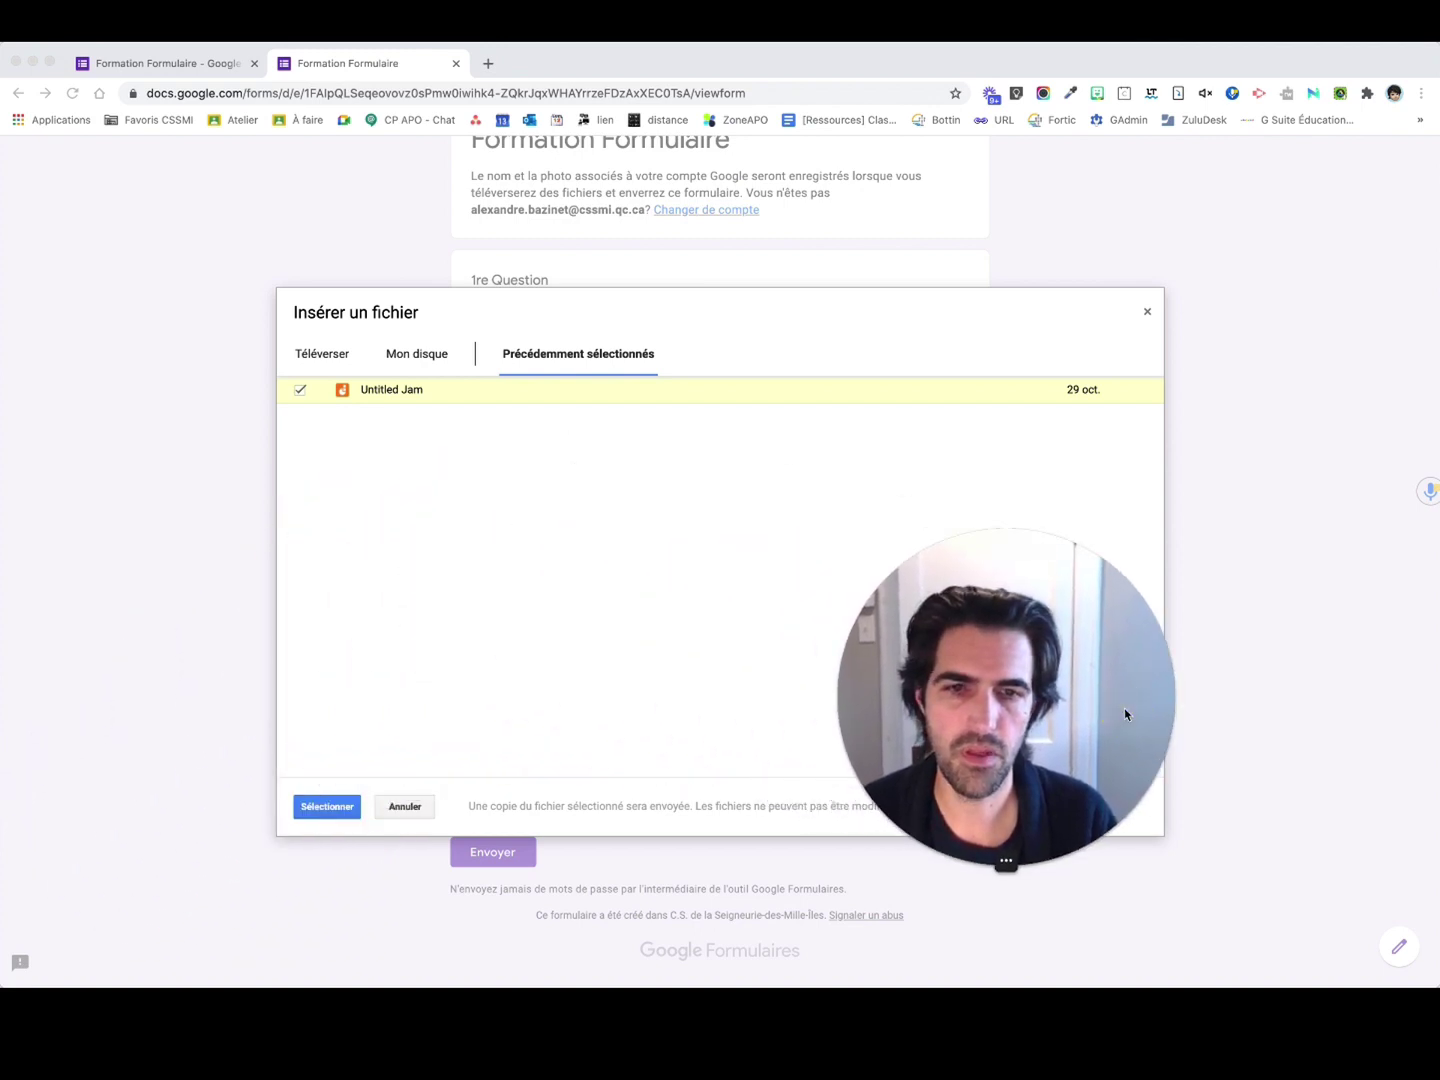
pyautogui.click(333, 807)
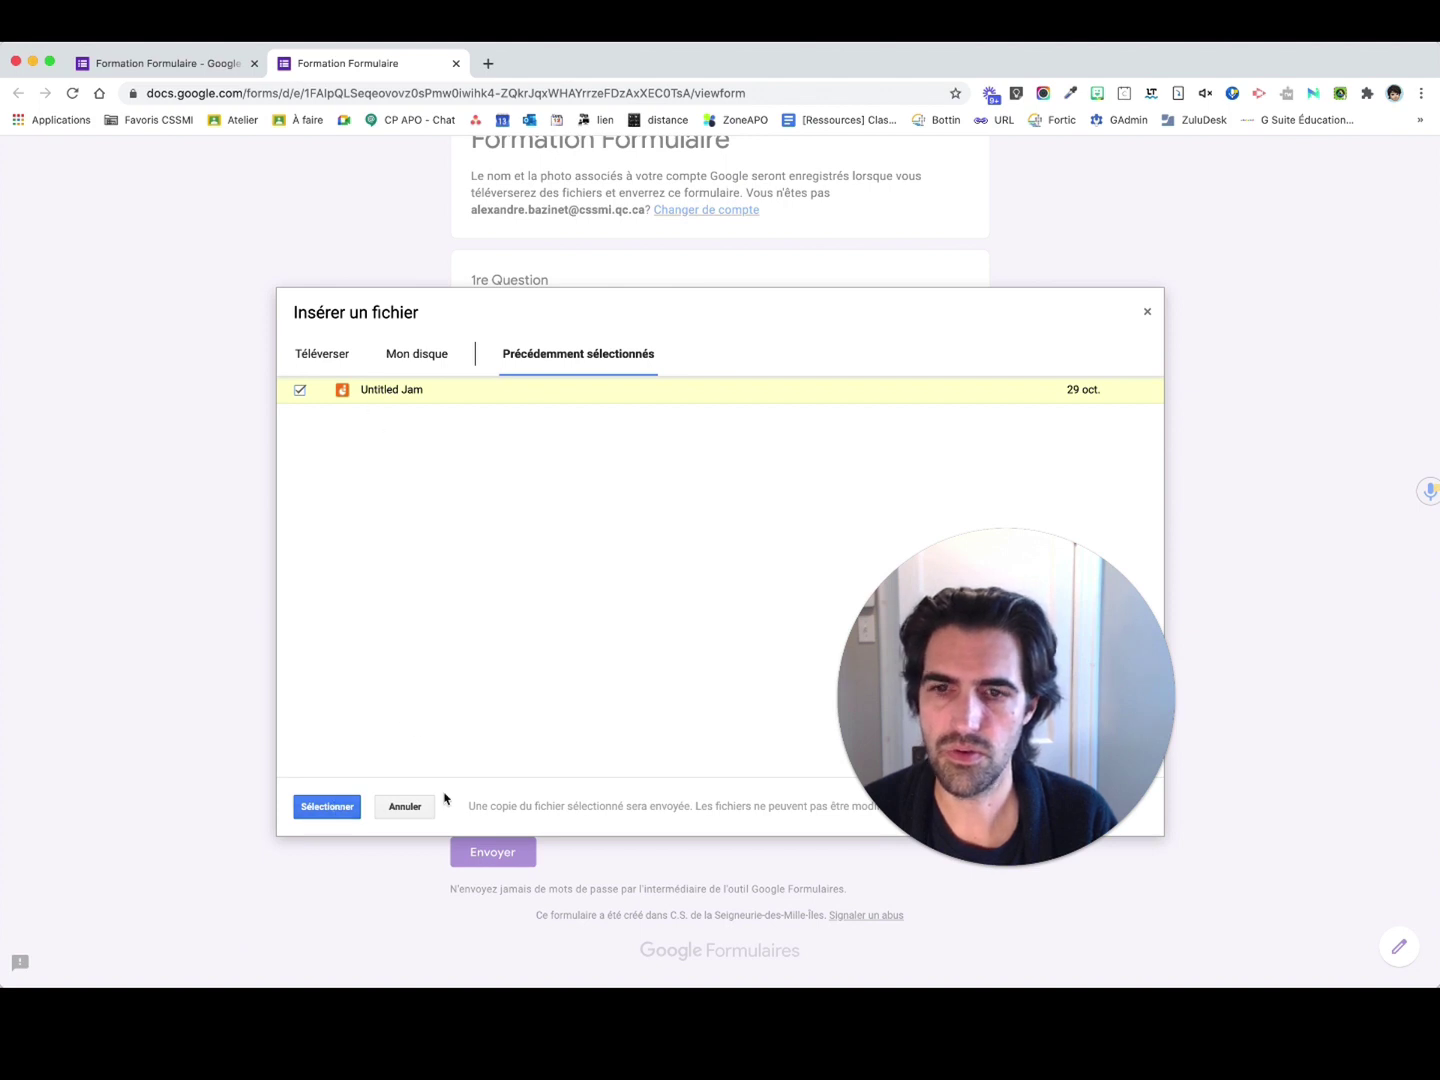
pyautogui.click(331, 809)
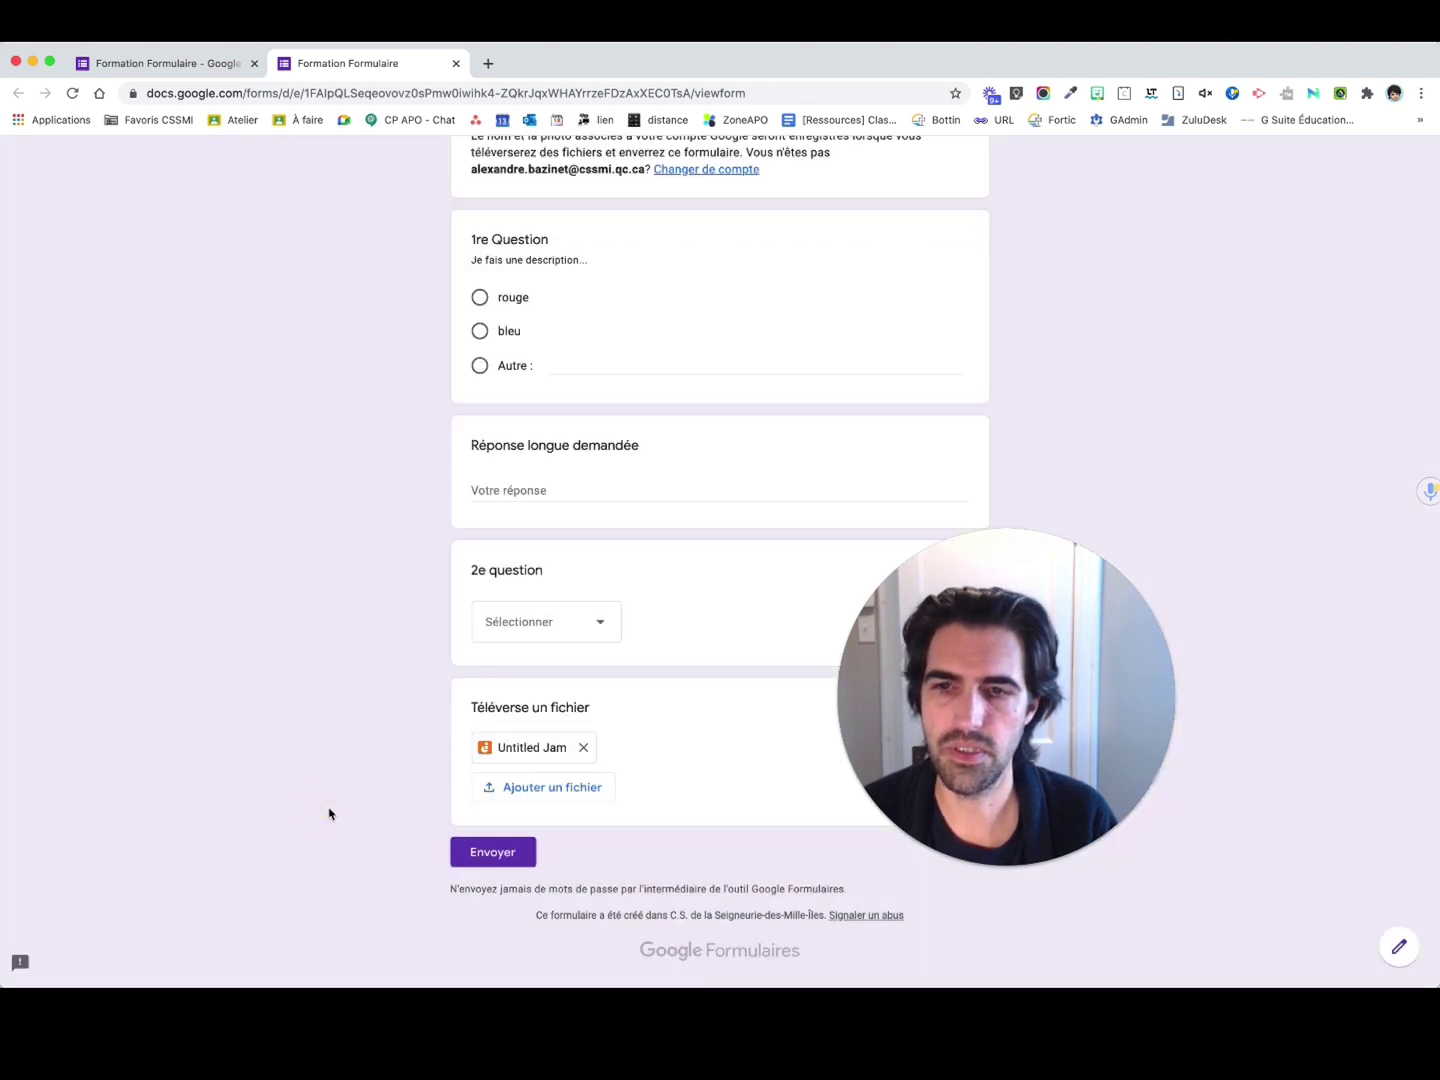
# Upload IMG_3256.heic from the computer as a second file and submit the form response
pyautogui.click(568, 788)
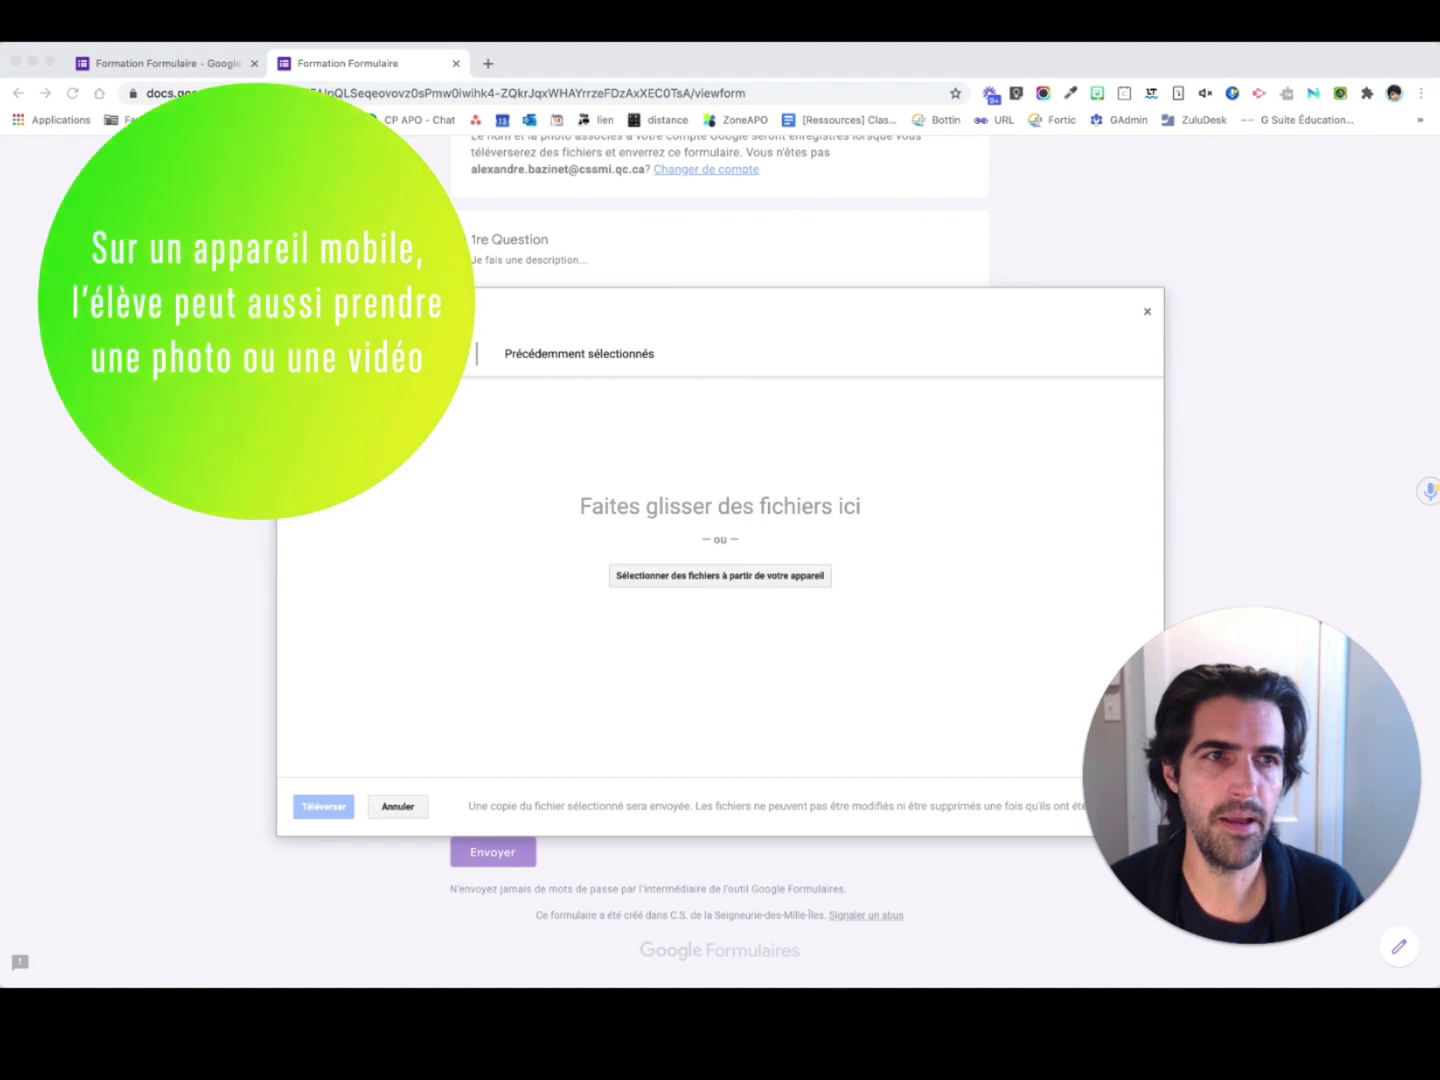
pyautogui.moveTo(1131, 376); pyautogui.dragTo(688, 563)
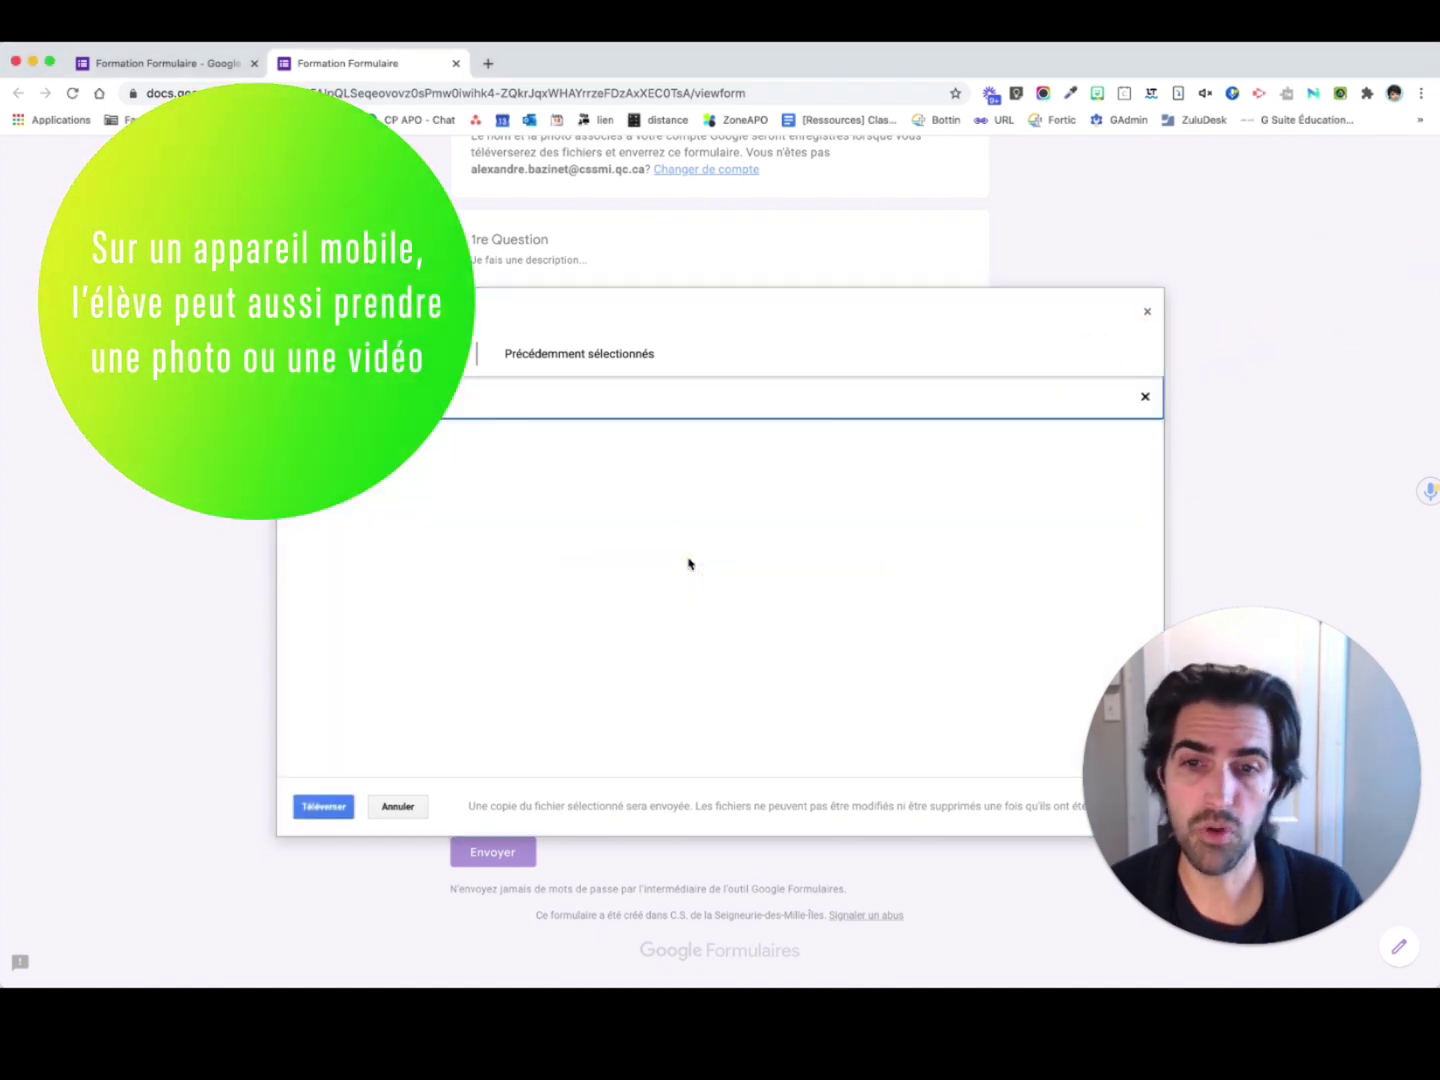
pyautogui.click(327, 807)
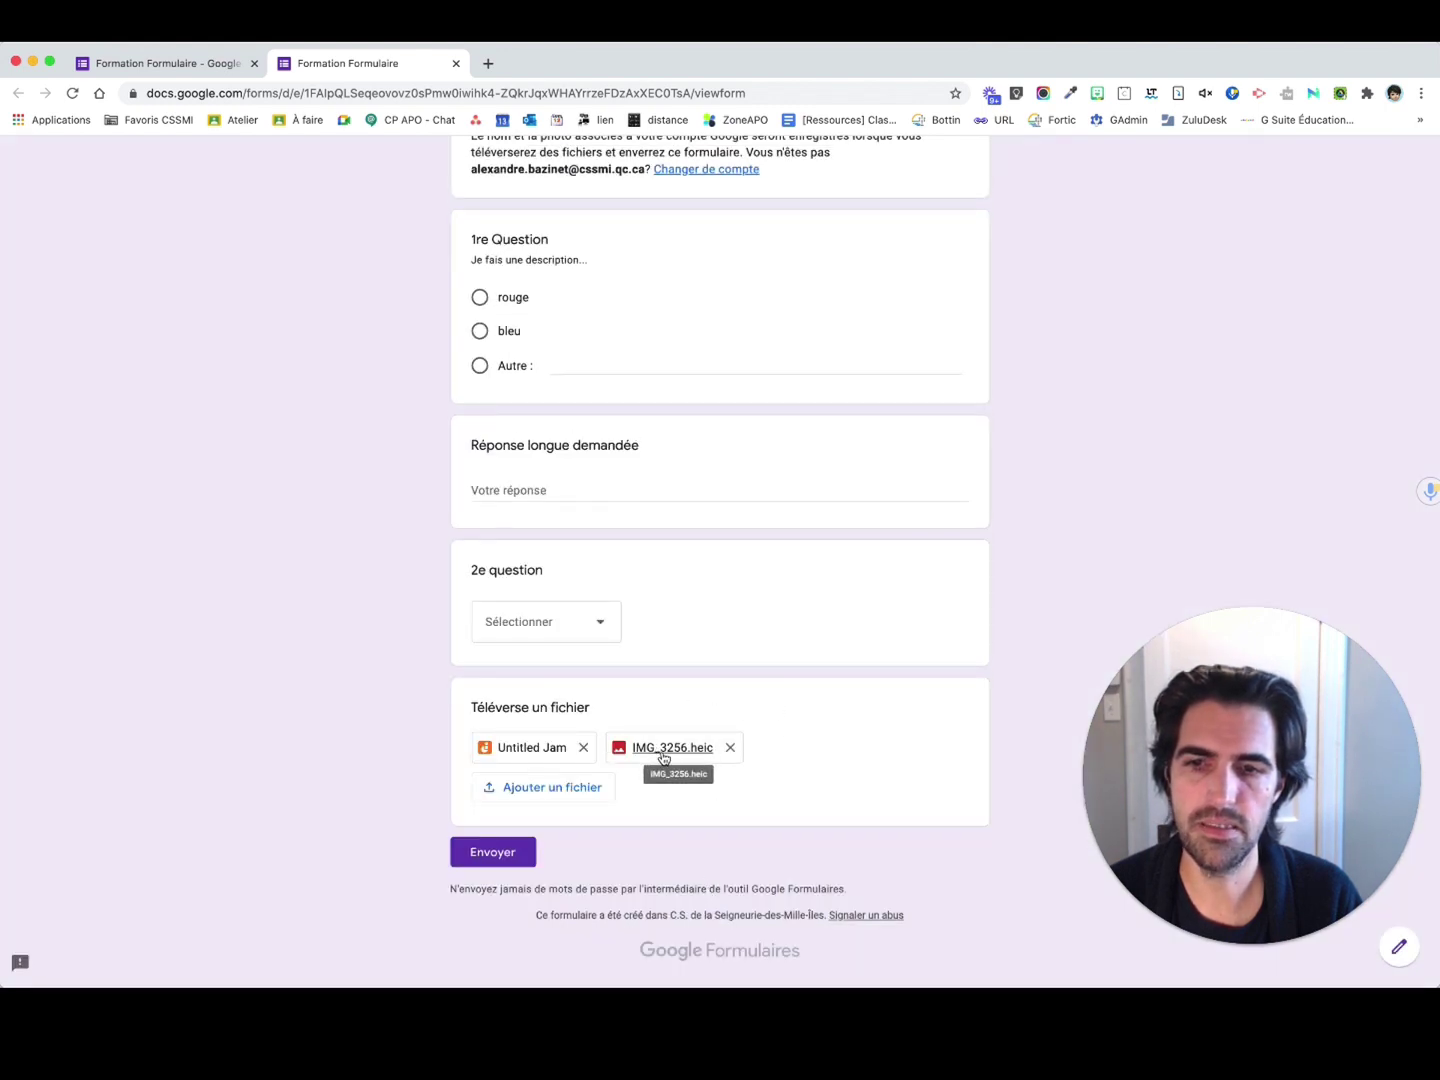
pyautogui.click(500, 853)
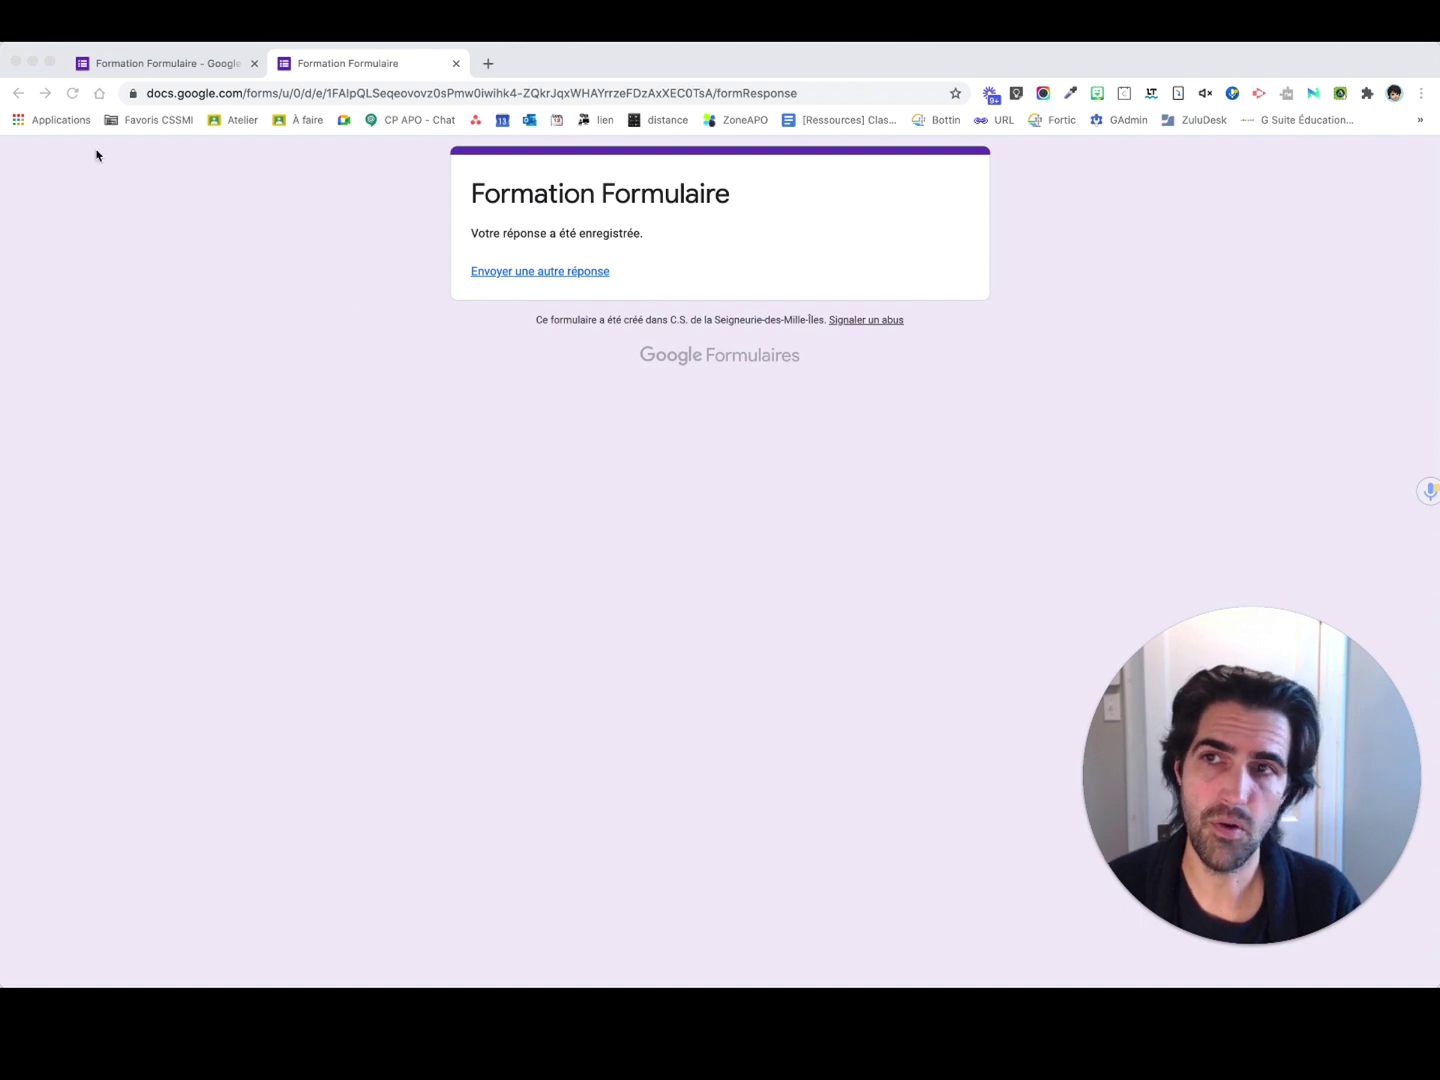
# Return to the form editor's individual response and open its uploaded image IMG_3256
pyautogui.click(168, 65)
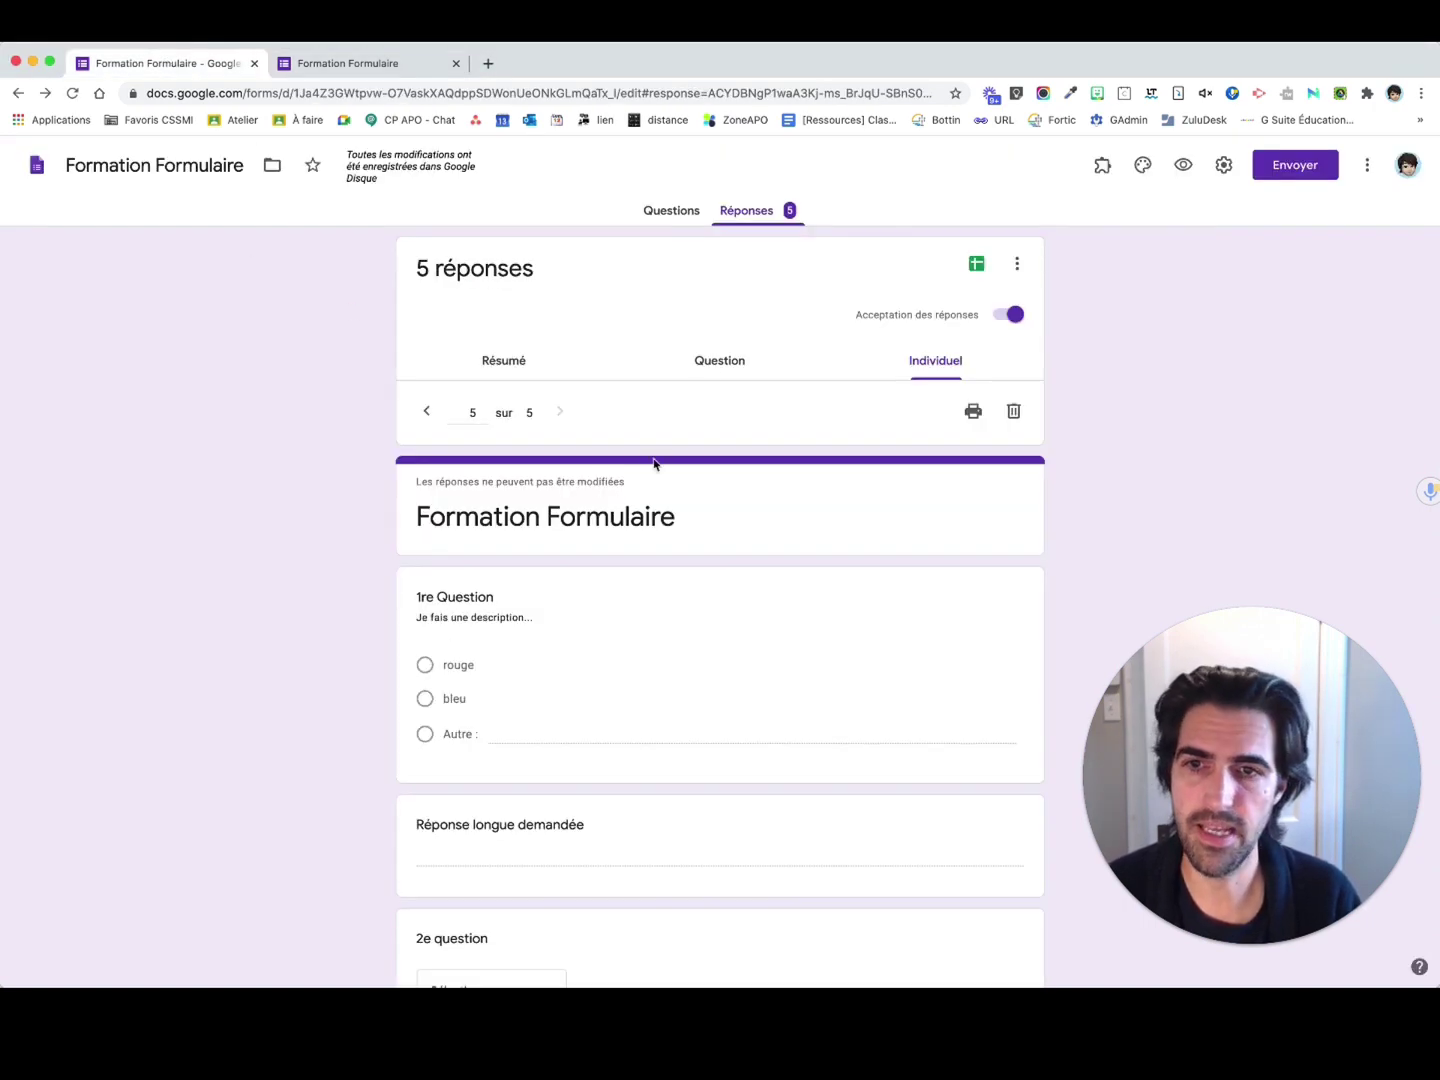
pyautogui.scroll(-2, 361, 806)
pyautogui.scroll(-2, 361, 806)
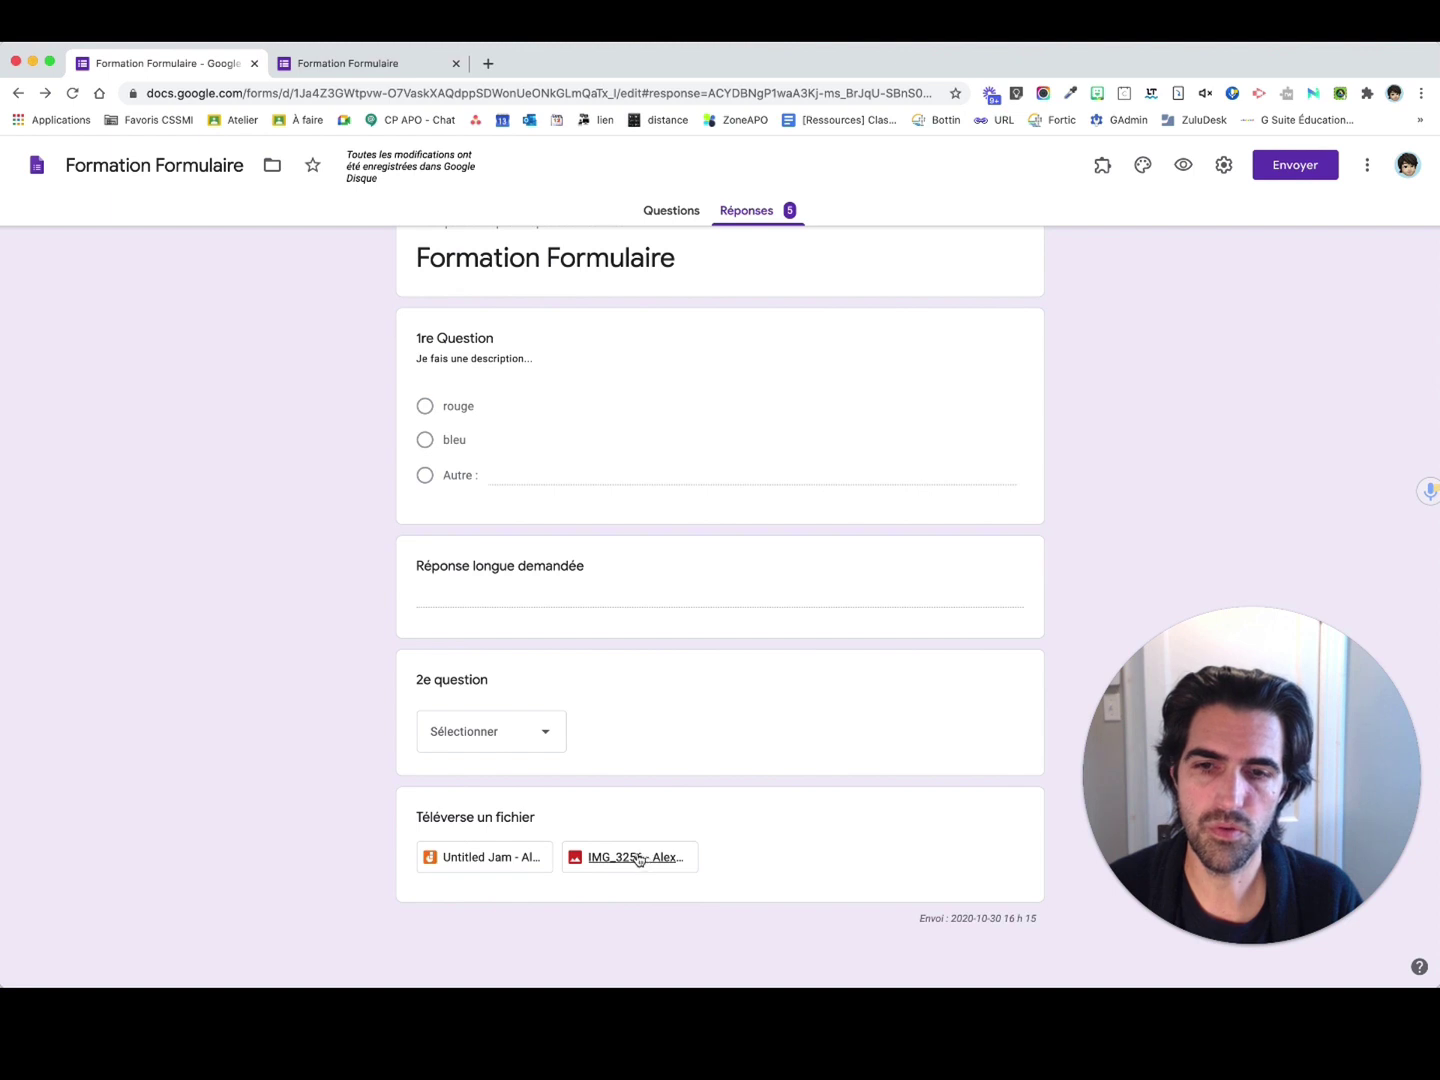
pyautogui.click(598, 862)
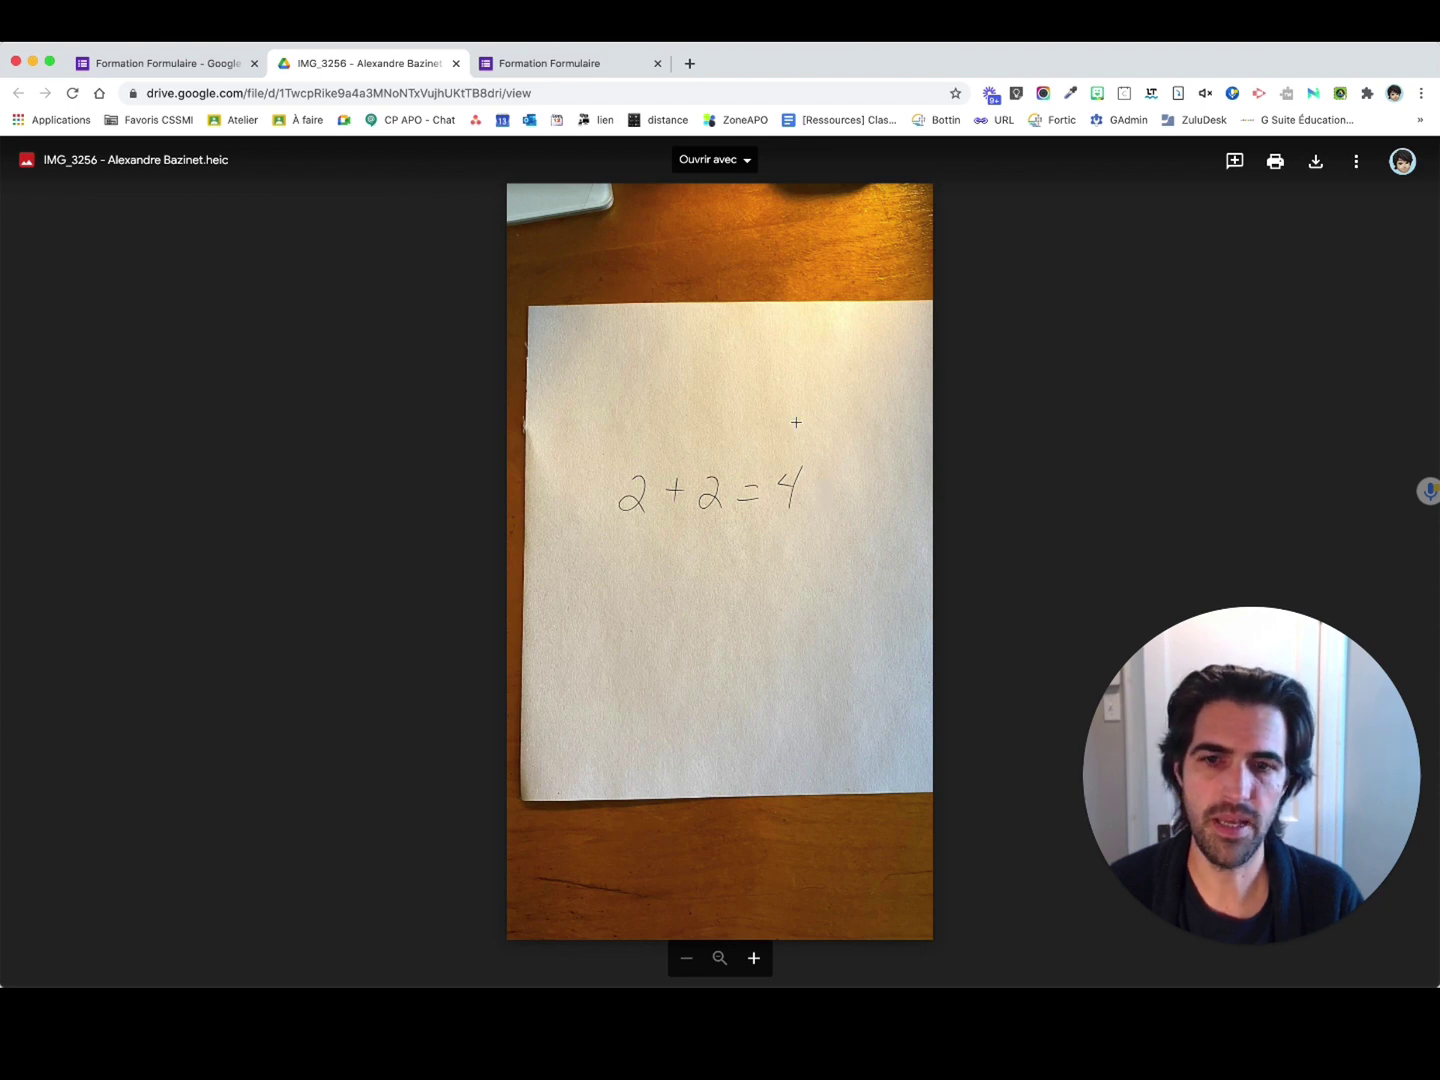
# Try to start a comment on the area around the handwritten "2 + 2 = 4" in the image
pyautogui.moveTo(601, 458); pyautogui.dragTo(732, 459)
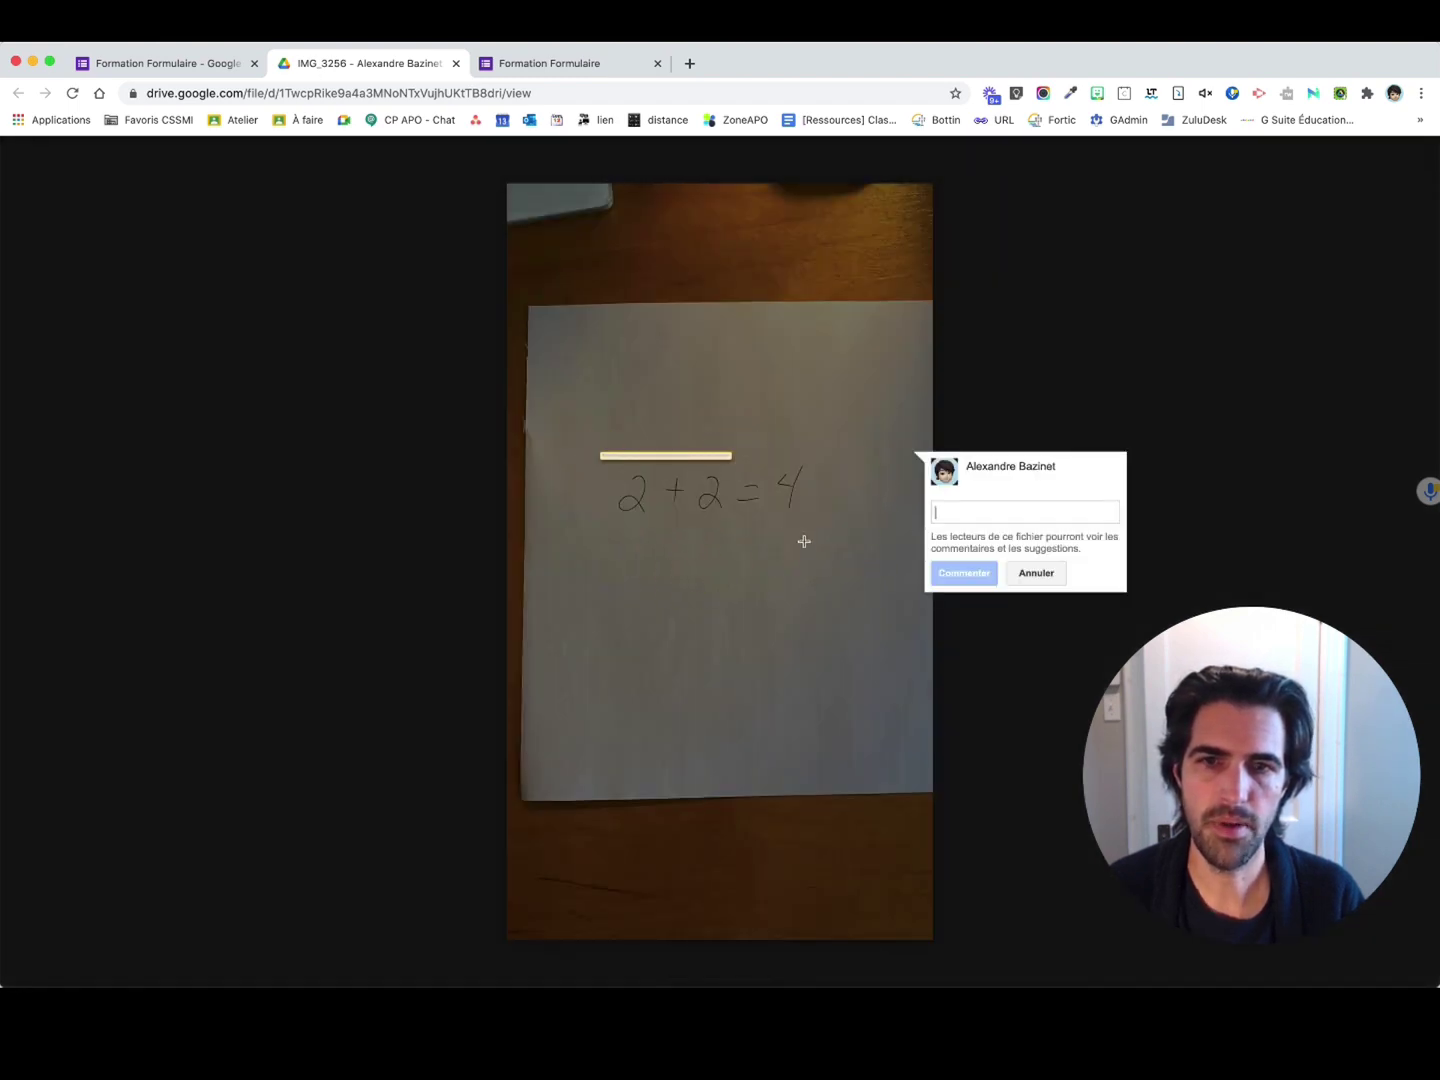
pyautogui.click(1030, 573)
pyautogui.moveTo(590, 448); pyautogui.dragTo(864, 575)
pyautogui.click(1013, 510)
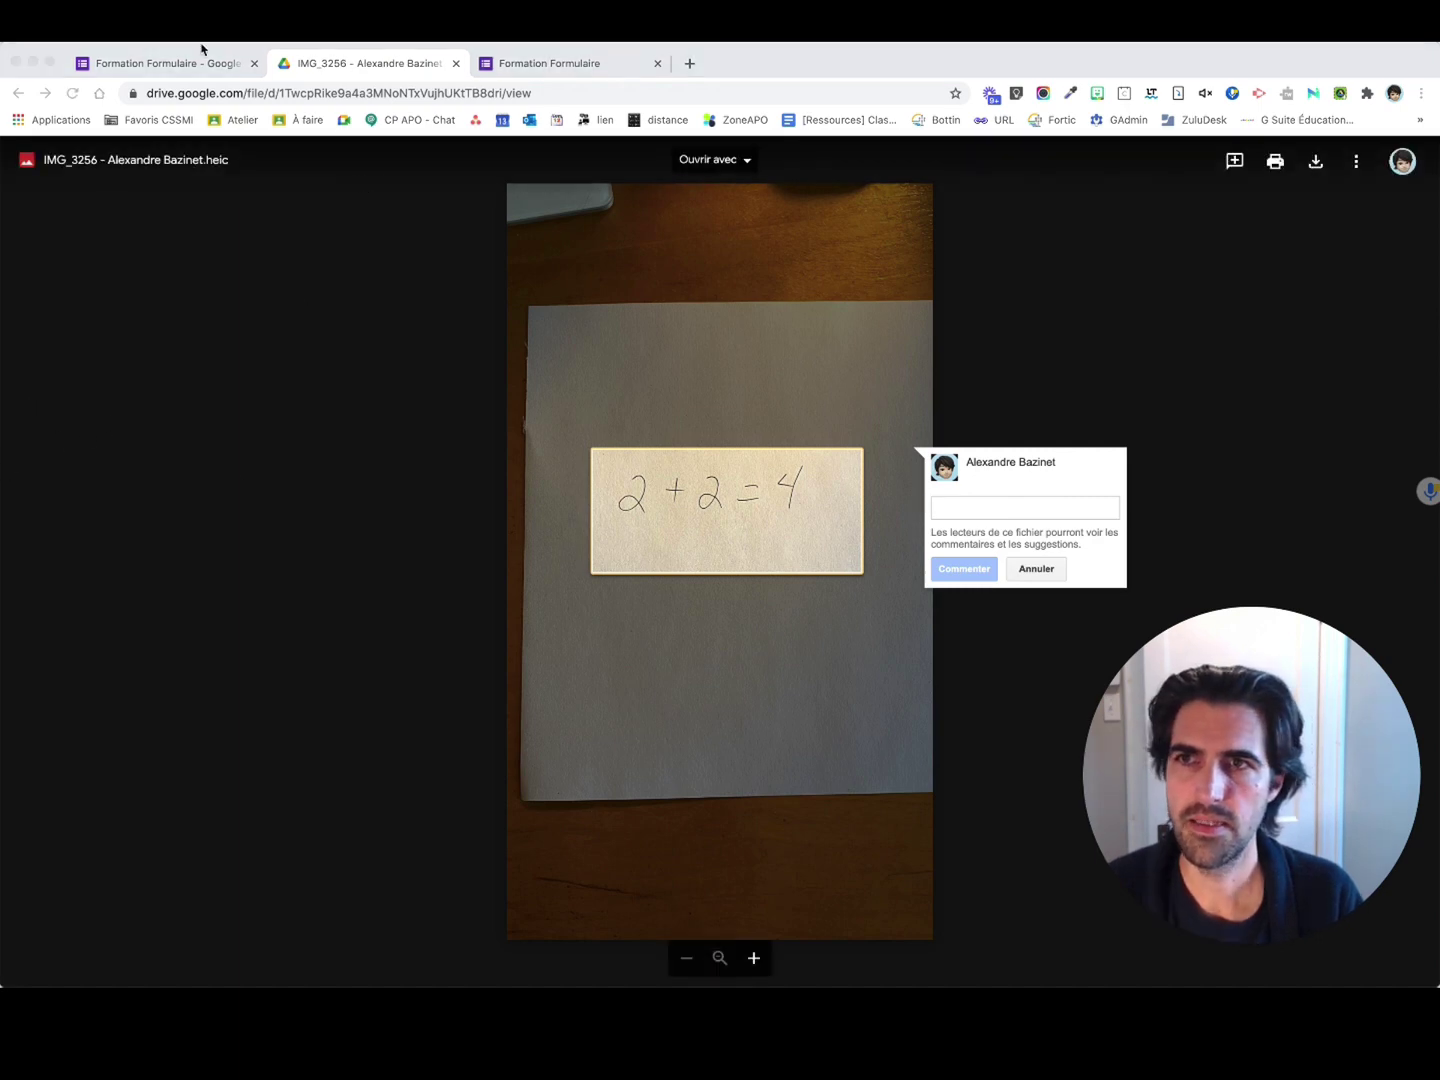
# Return to the form editor, review the response summary, and open the Drive folder holding the "Téléverse un fichier" uploads
pyautogui.click(180, 64)
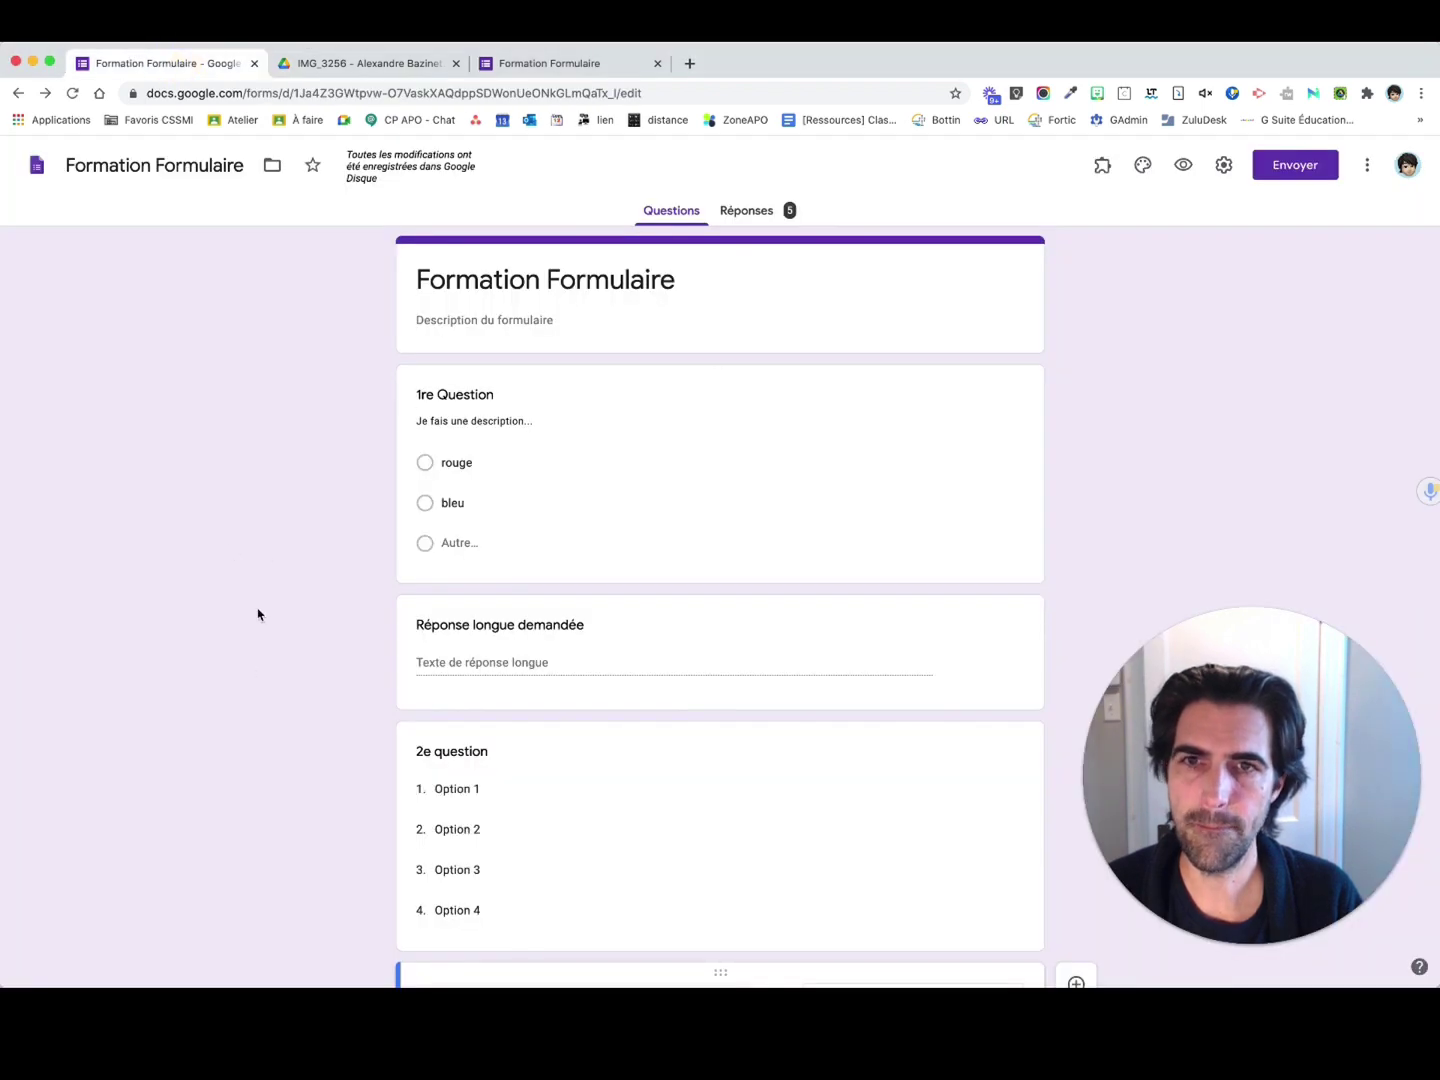
pyautogui.scroll(-5, 260, 620)
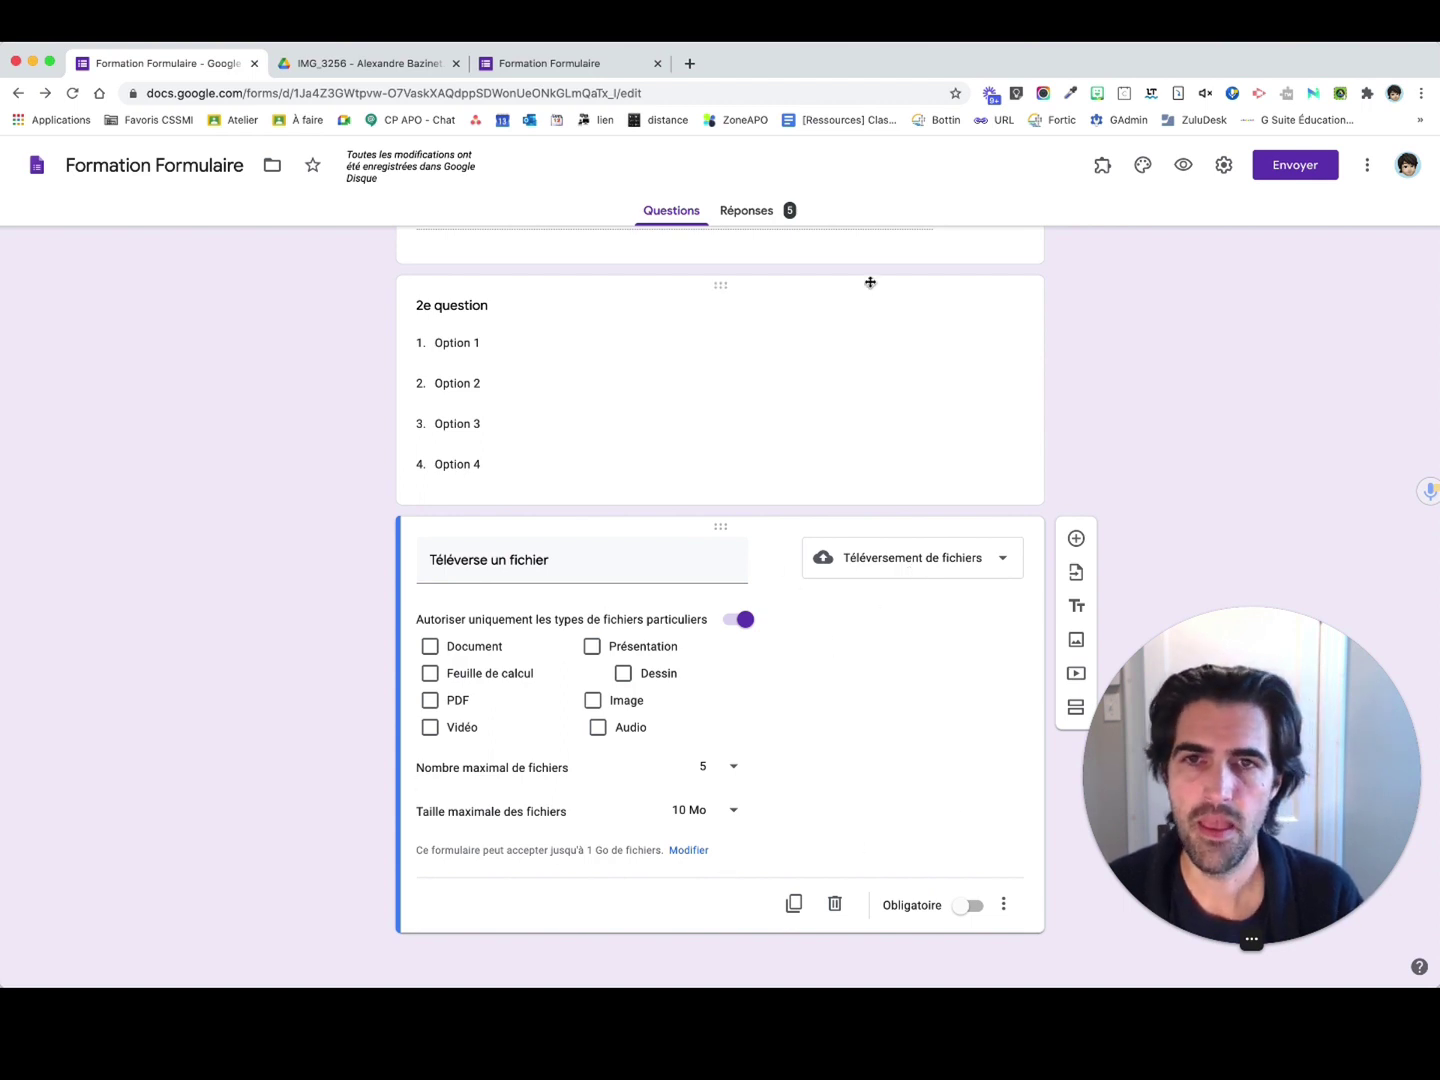
pyautogui.click(754, 211)
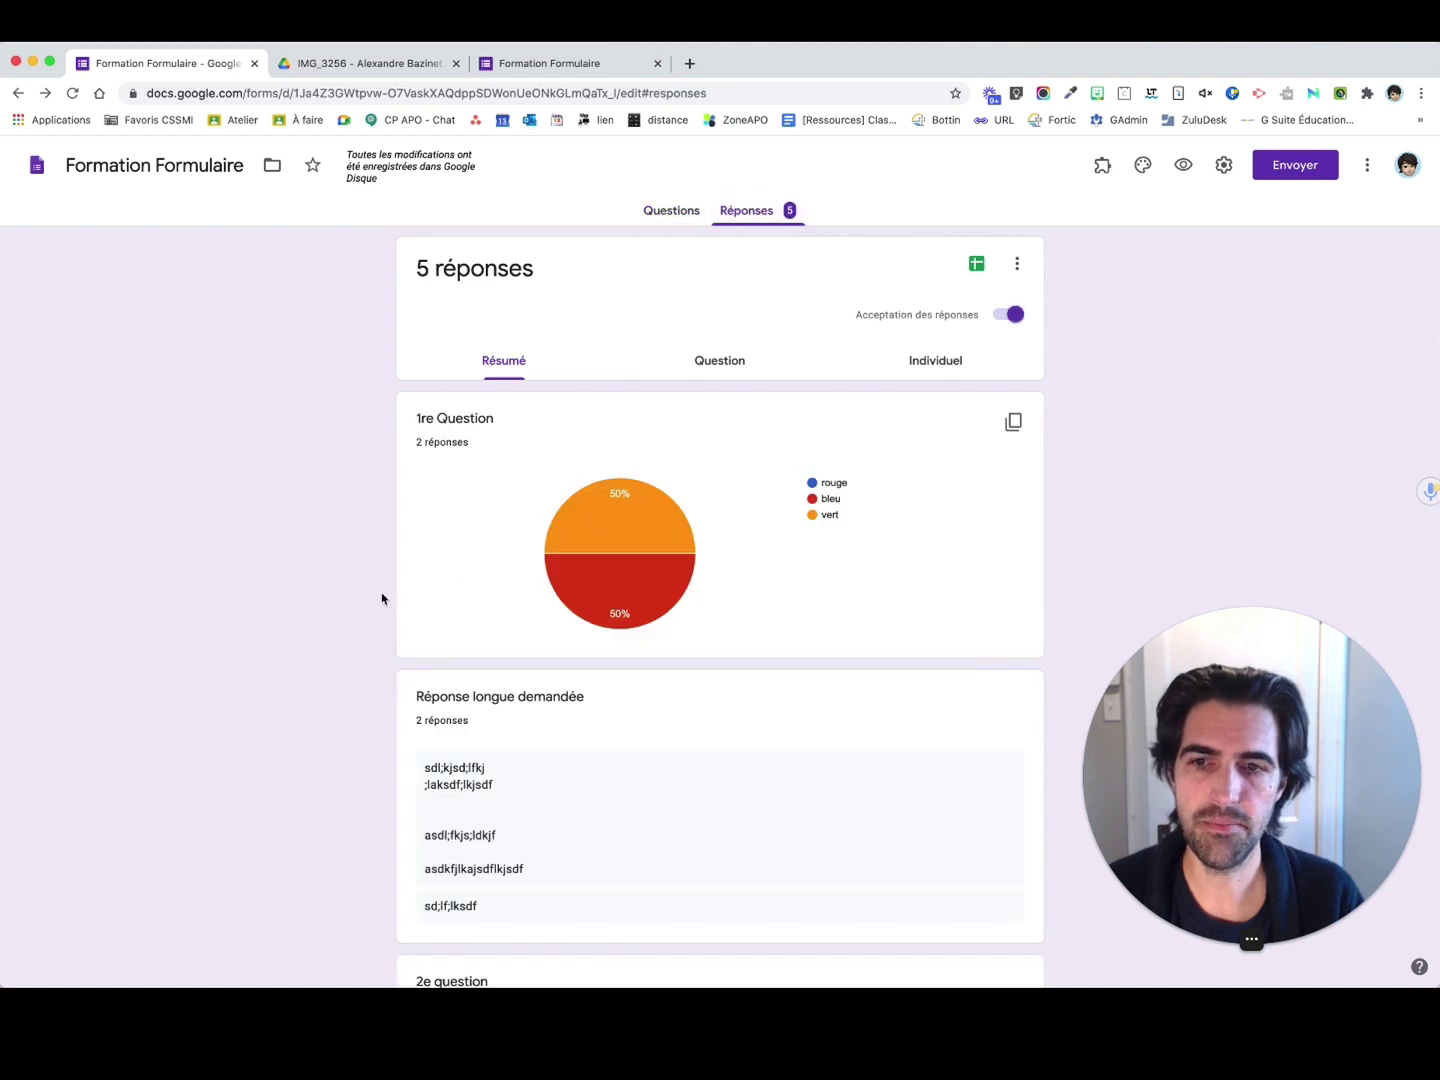
pyautogui.scroll(-5, 310, 677)
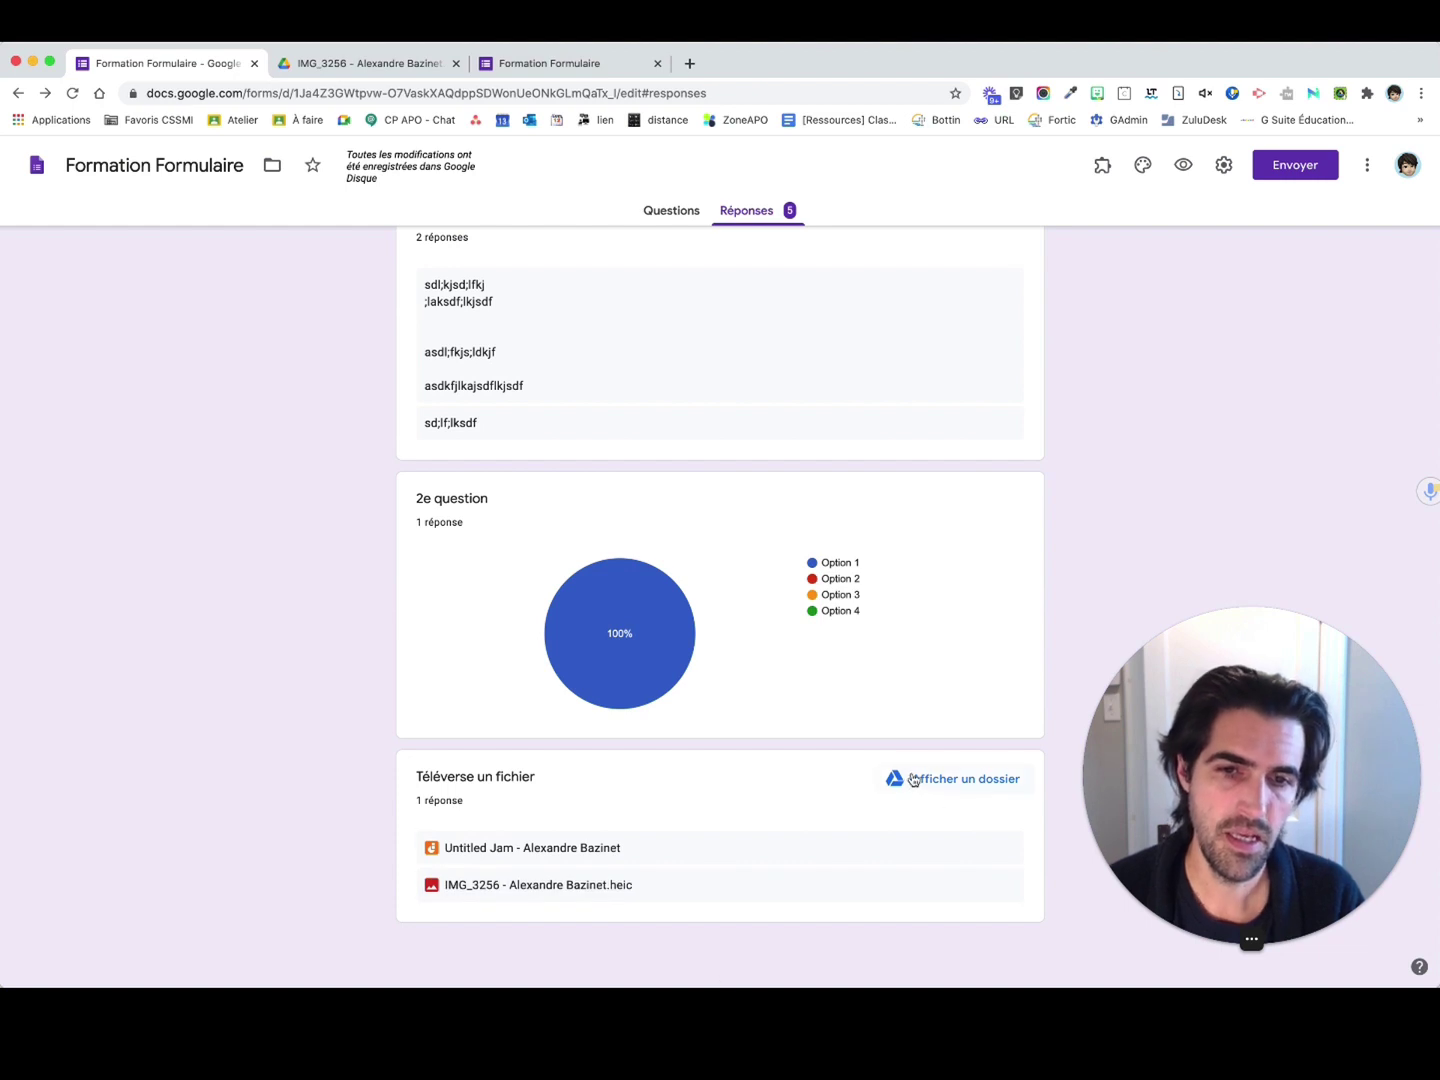
pyautogui.click(944, 787)
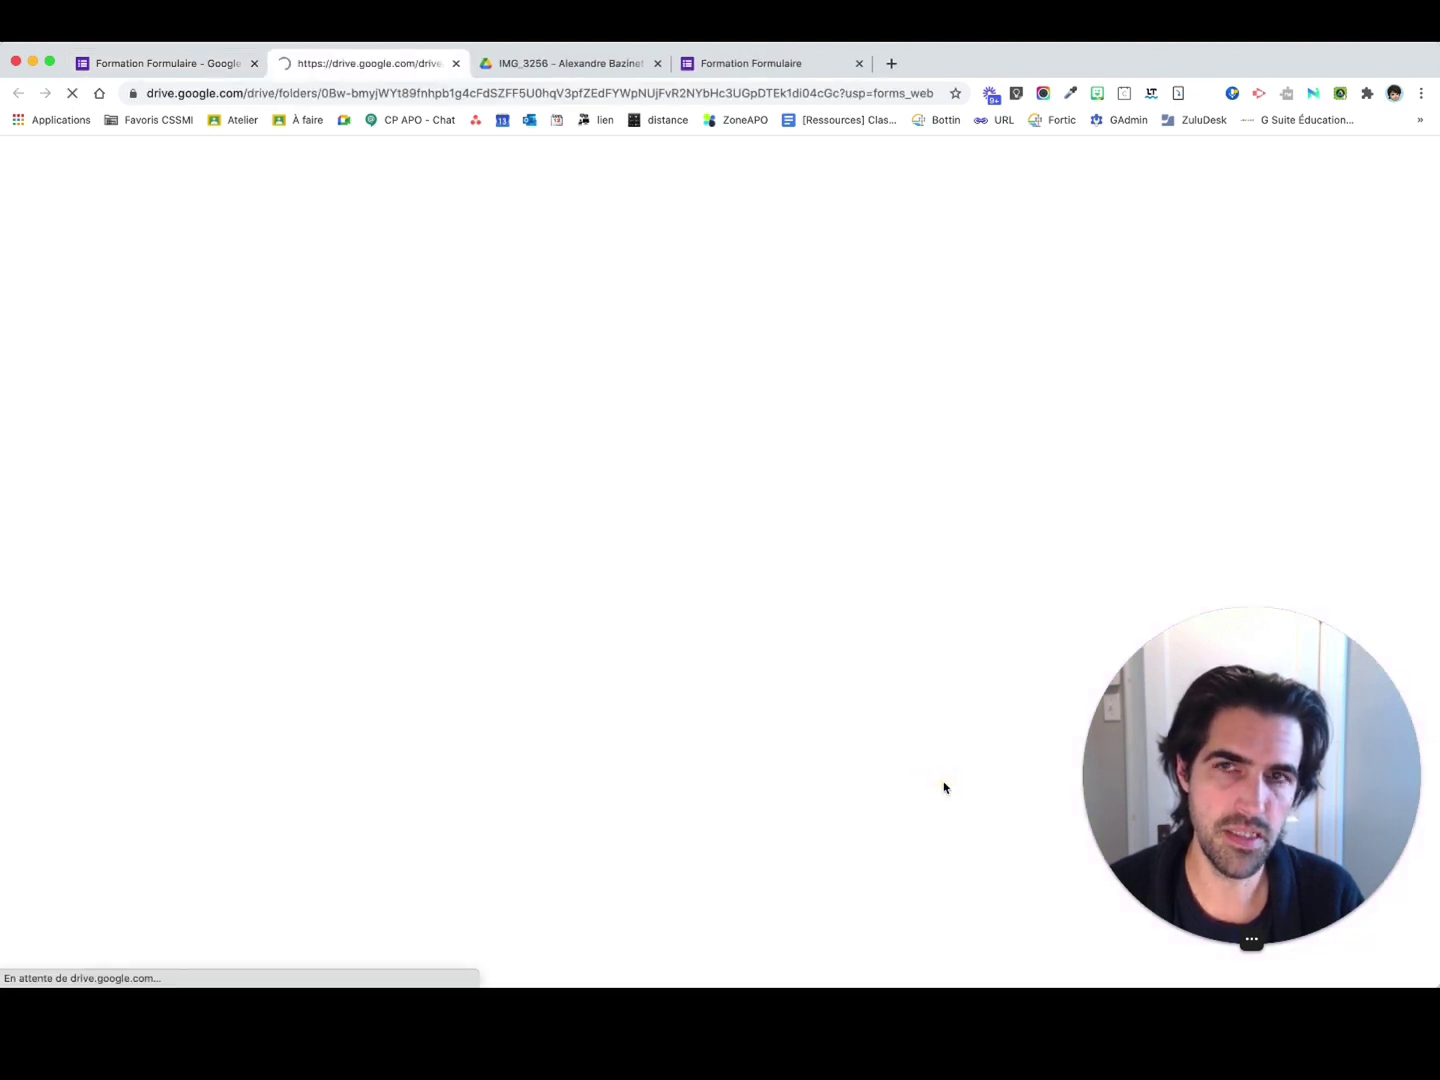